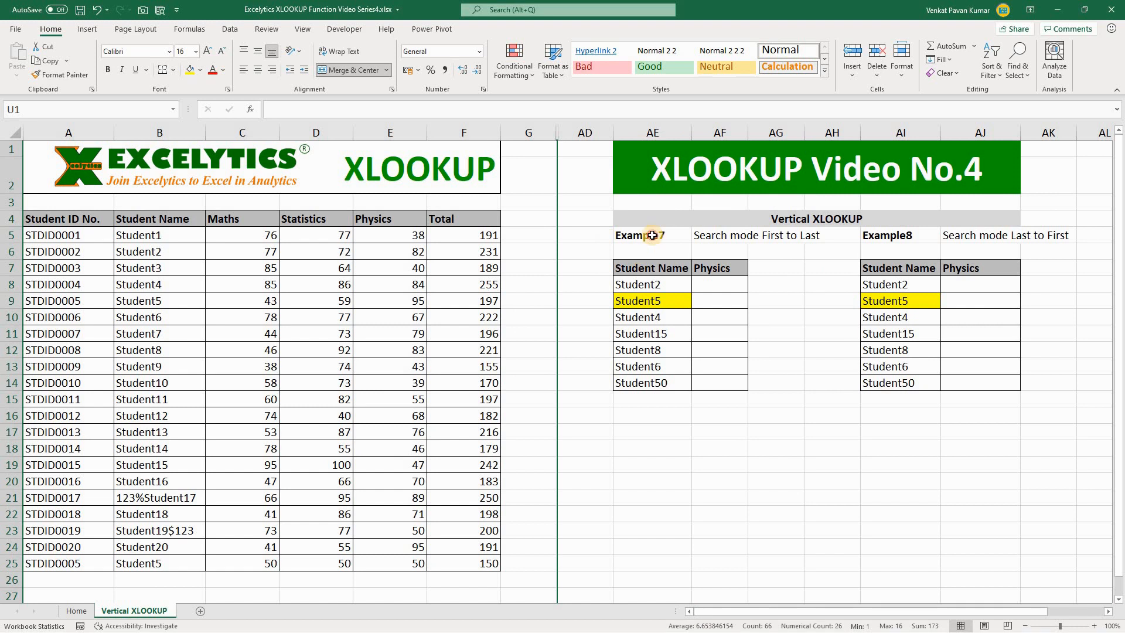
# Examine the Example7 and Example8 tables, including their Student Name and Physics columns and the highlighted Student5 entries.
pyautogui.click(644, 235)
pyautogui.click(917, 234)
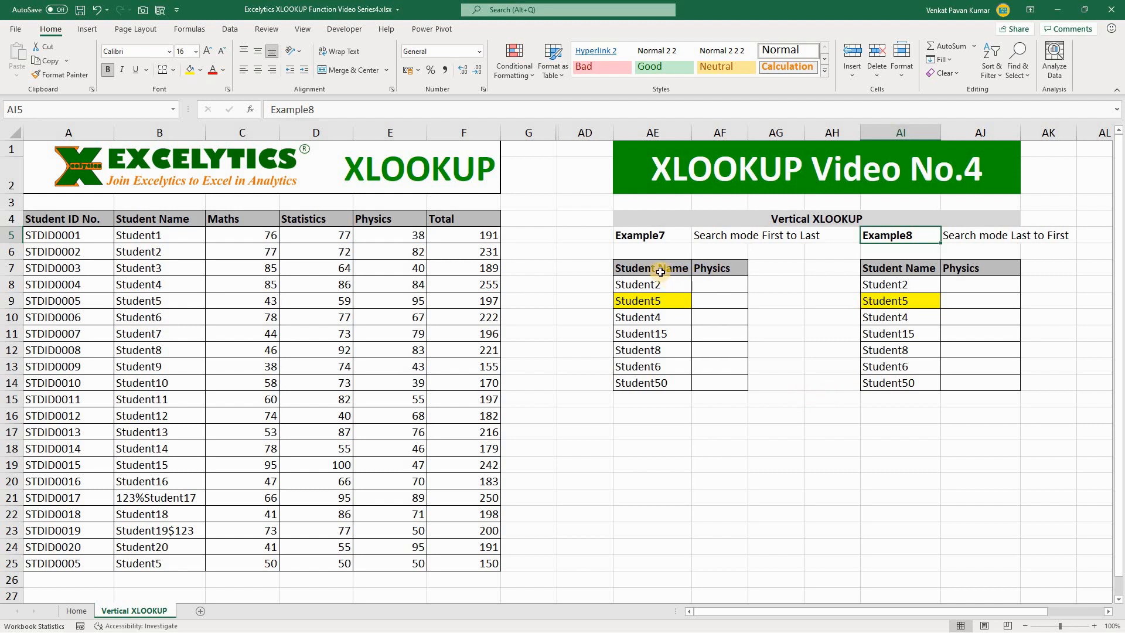
pyautogui.moveTo(659, 270); pyautogui.dragTo(665, 384)
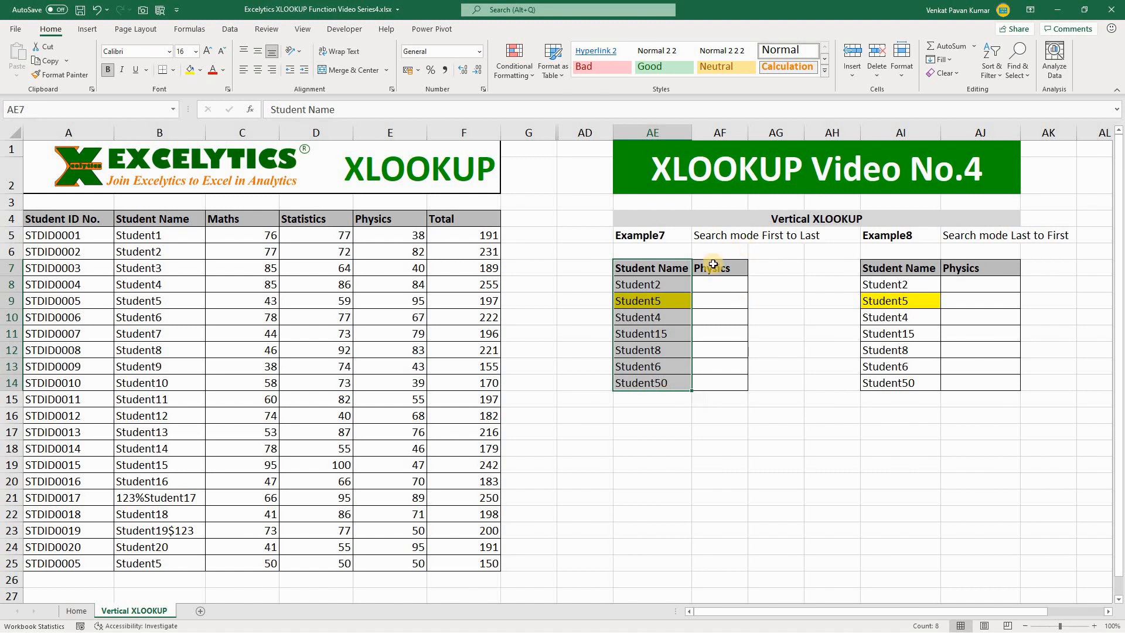
pyautogui.moveTo(719, 269); pyautogui.dragTo(713, 381)
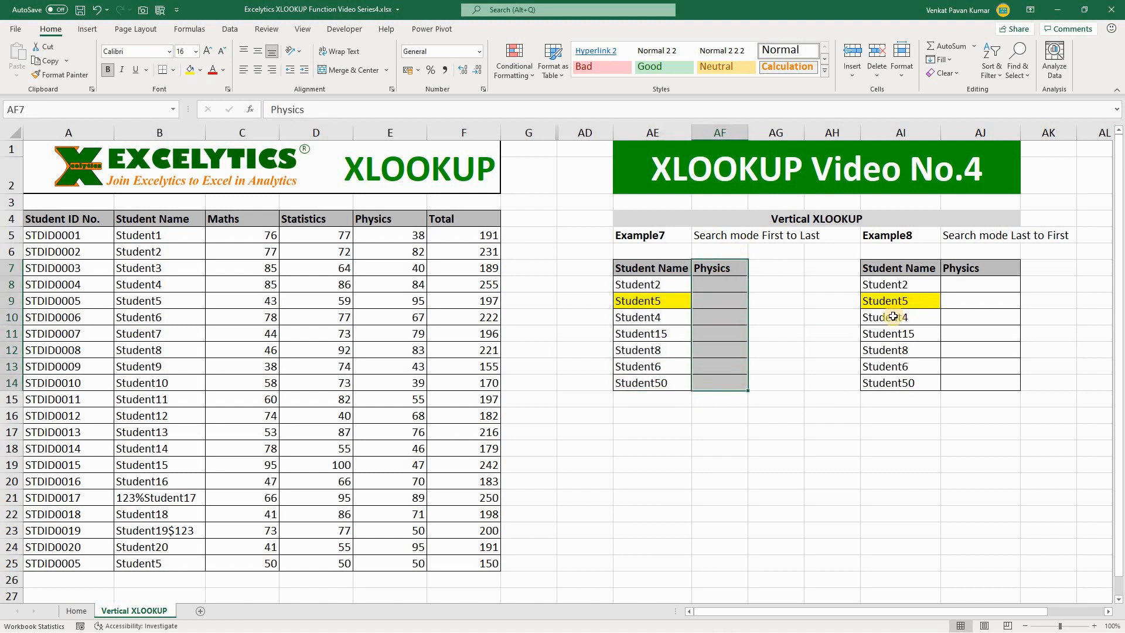
pyautogui.moveTo(923, 271); pyautogui.dragTo(914, 382)
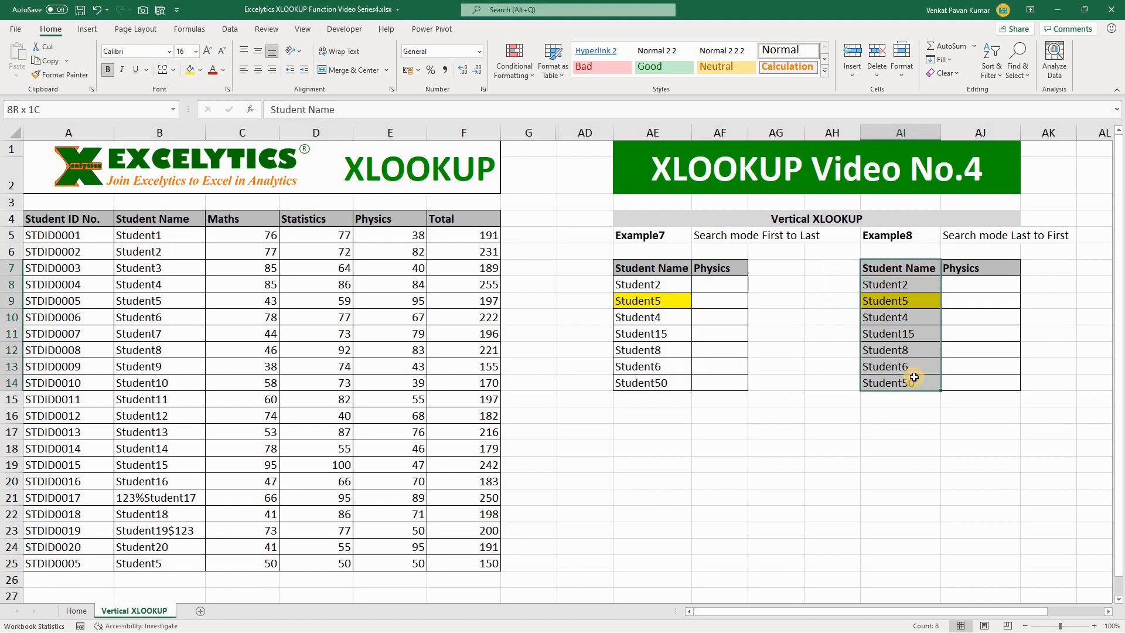
pyautogui.moveTo(979, 272); pyautogui.dragTo(978, 388)
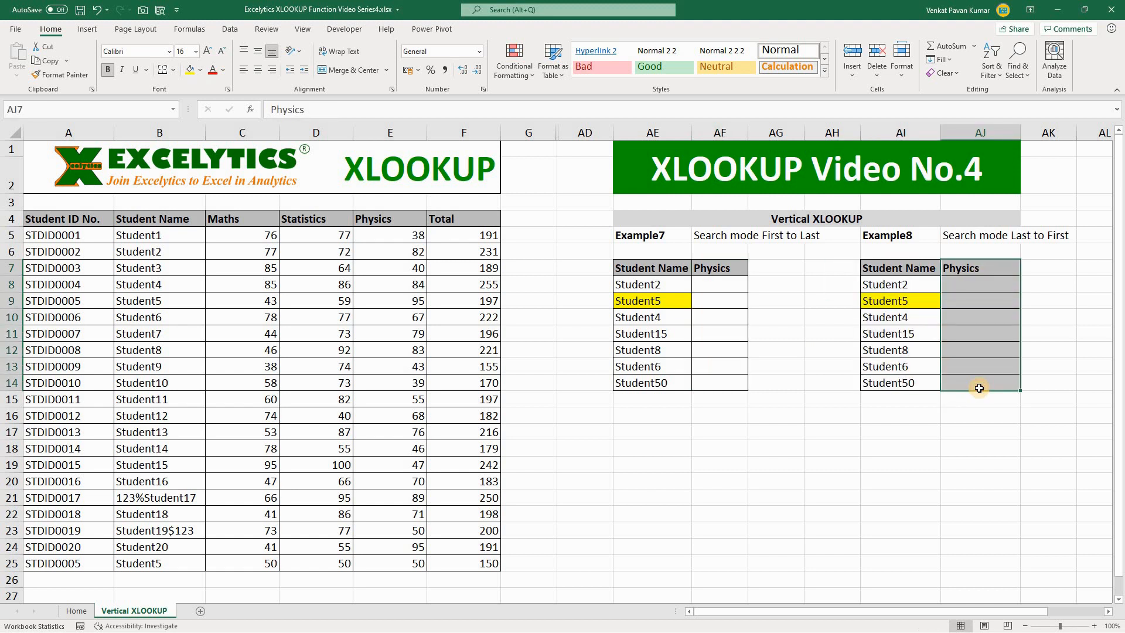
pyautogui.click(650, 303)
pyautogui.keyDown('ctrl'); pyautogui.click(872, 302); pyautogui.keyUp('ctrl')
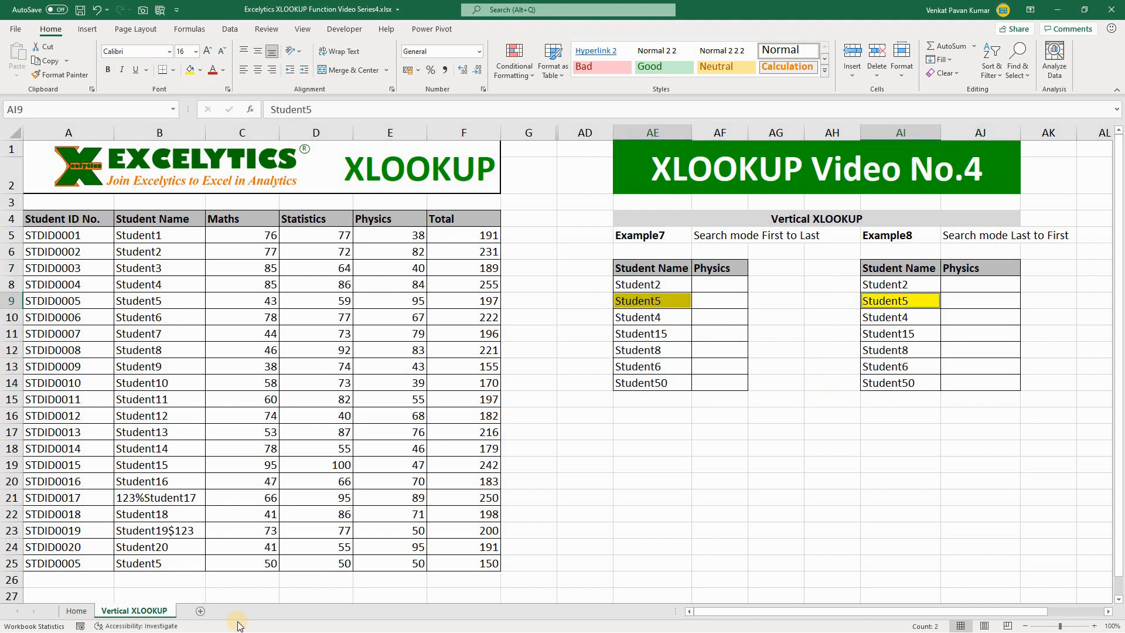
# Highlight both Student5 records, A9:F9 and A25:F25, in yellow and compare their Physics marks.
pyautogui.click(53, 563)
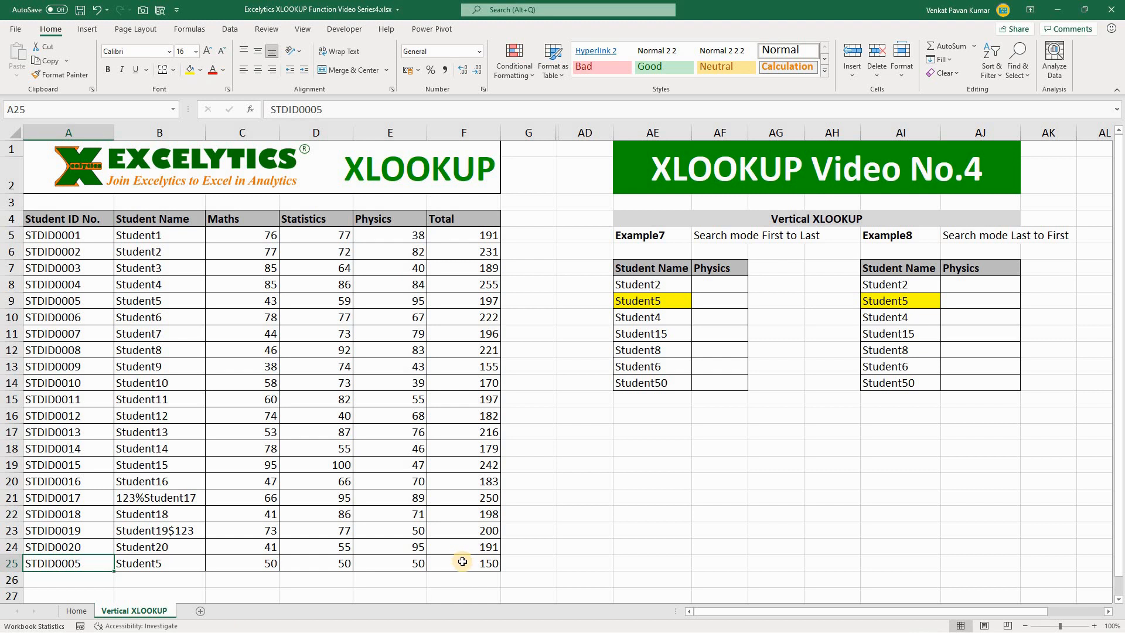
pyautogui.moveTo(462, 561); pyautogui.dragTo(495, 565)
pyautogui.moveTo(88, 302); pyautogui.dragTo(473, 297)
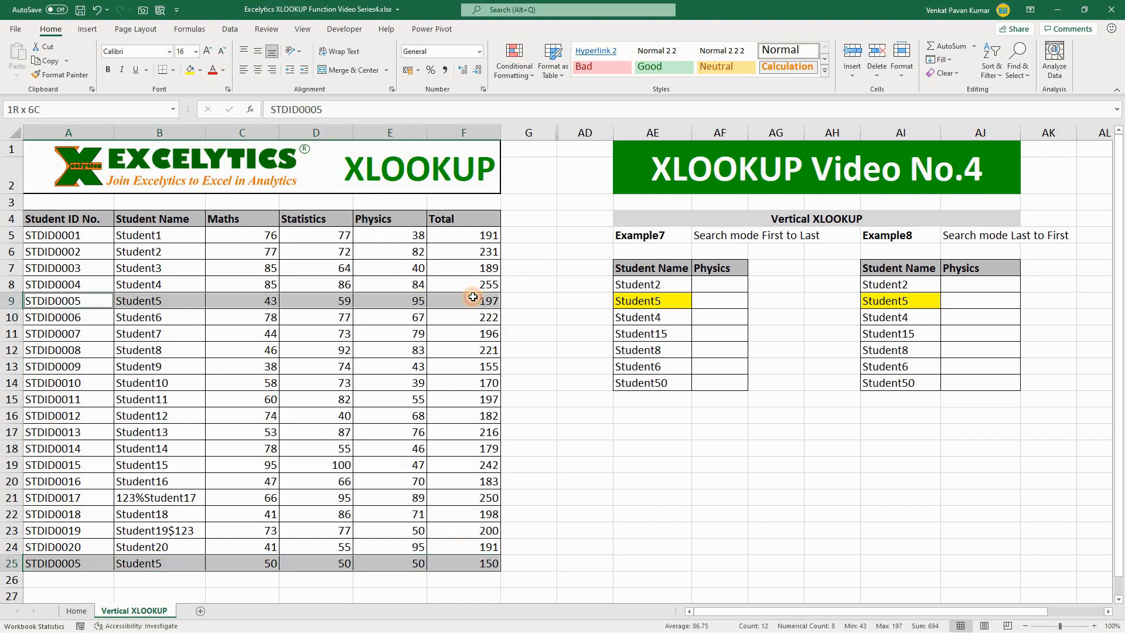
pyautogui.click(190, 70)
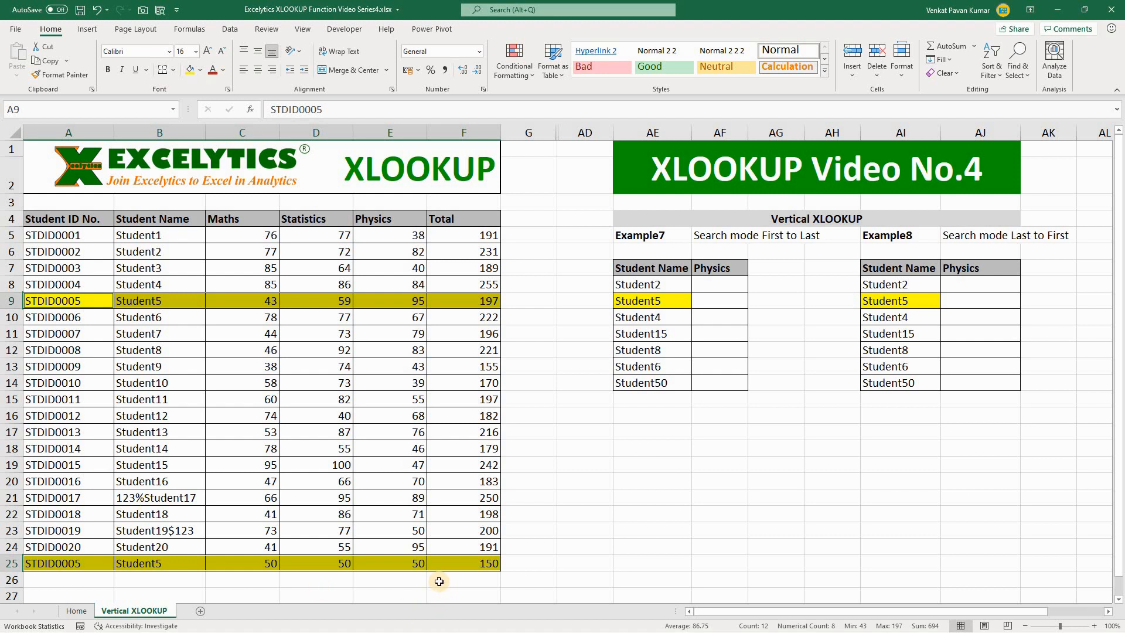
pyautogui.click(413, 562)
pyautogui.click(49, 563)
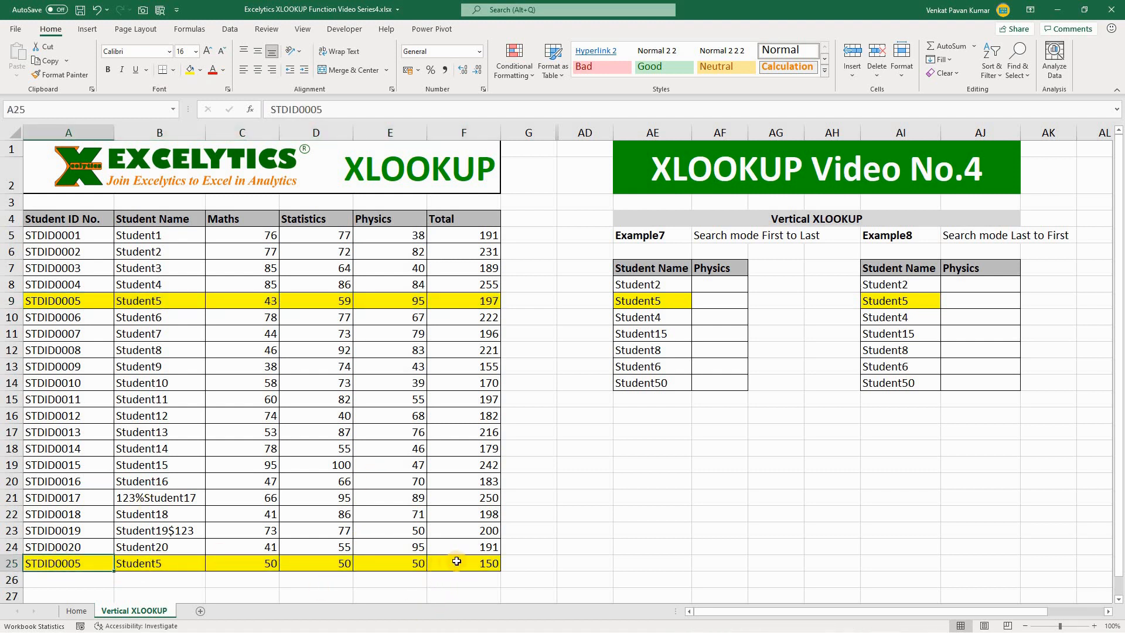
pyautogui.click(64, 301)
pyautogui.click(398, 294)
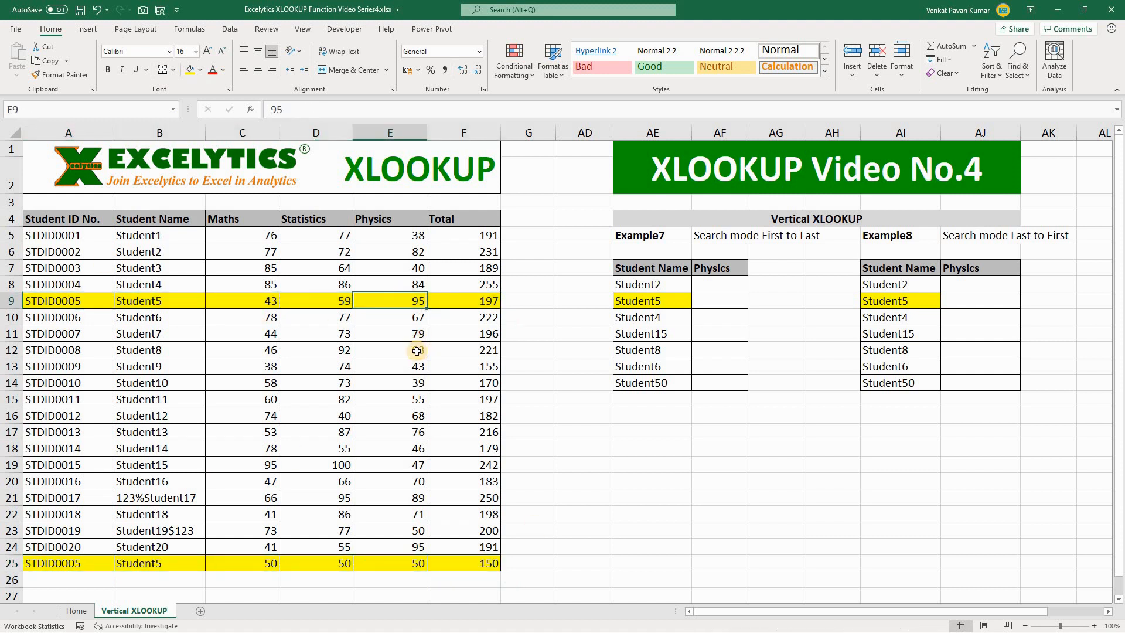
# Begin an XLOOKUP formula in AF8 with AE8 as lookup value and $B$5:$B$25 as the absolute lookup array.
pyautogui.click(727, 283)
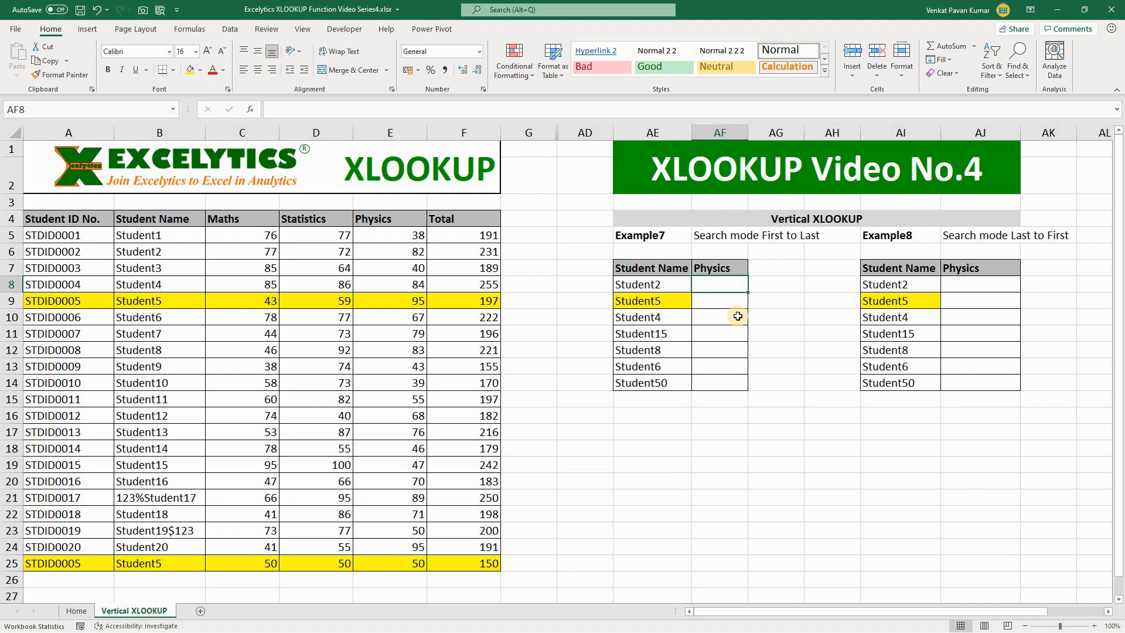
pyautogui.write('=xl')
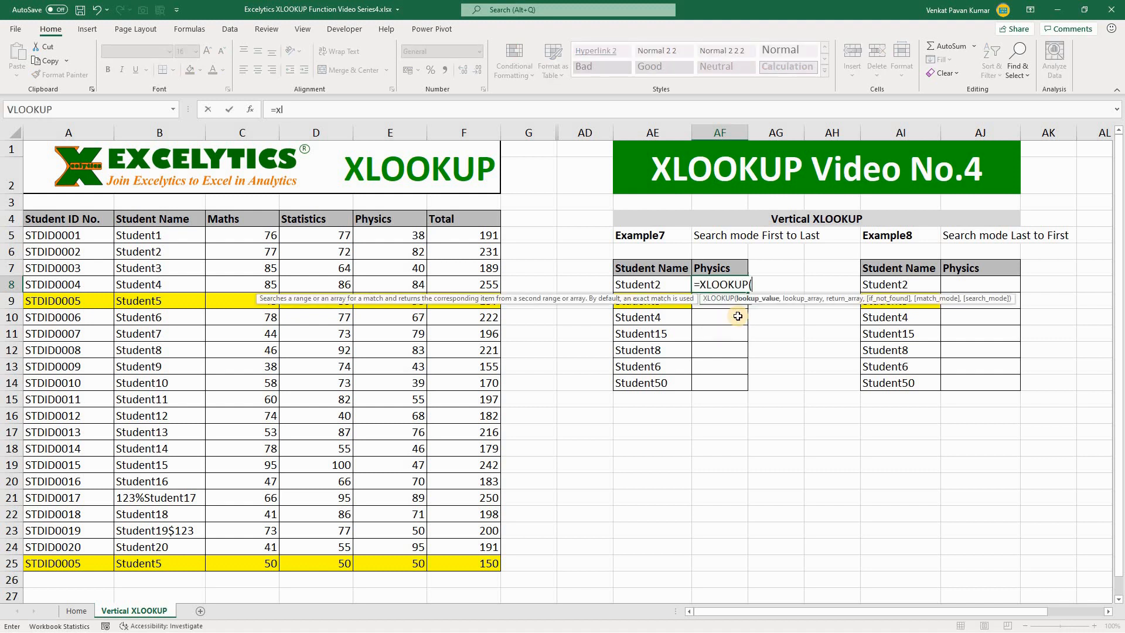
pyautogui.press('Tab')
pyautogui.press('Left')
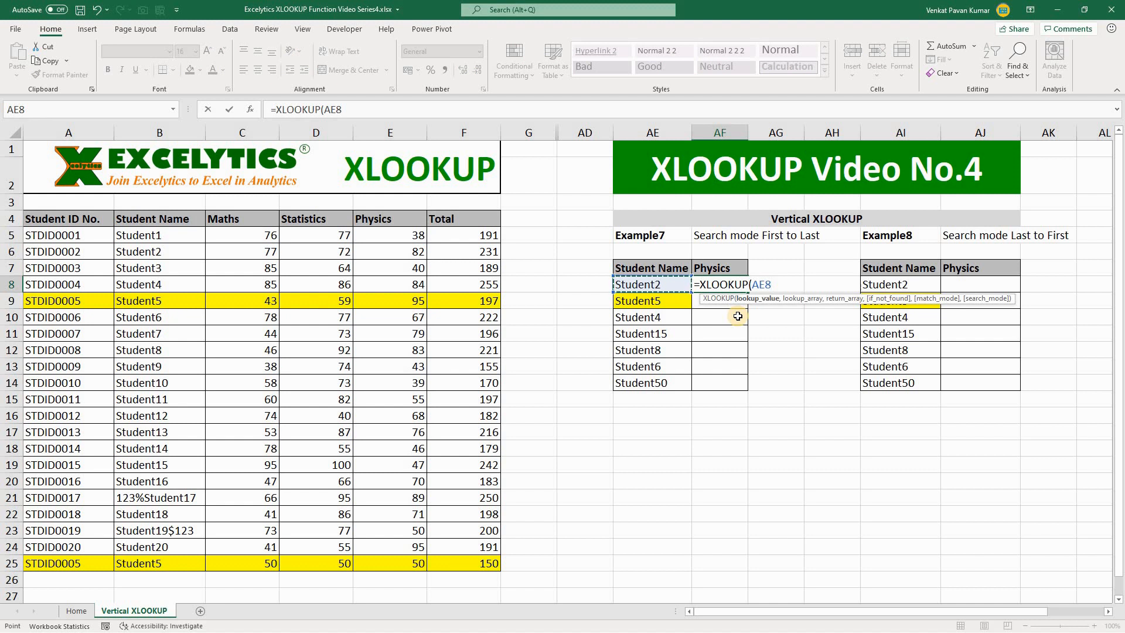
pyautogui.write(',')
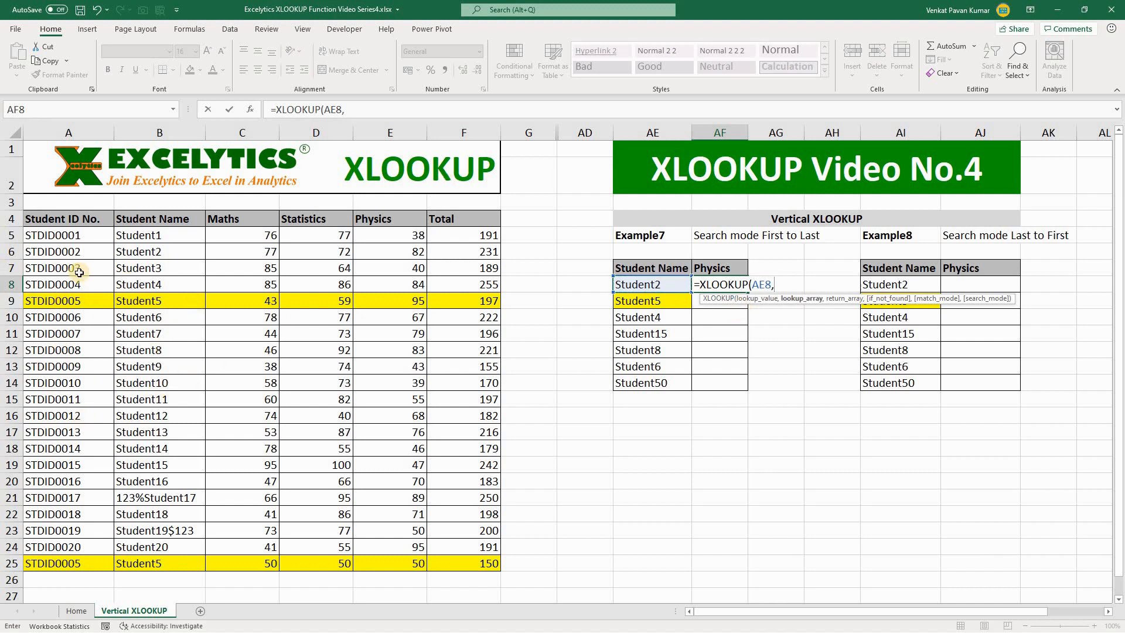
pyautogui.click(173, 233)
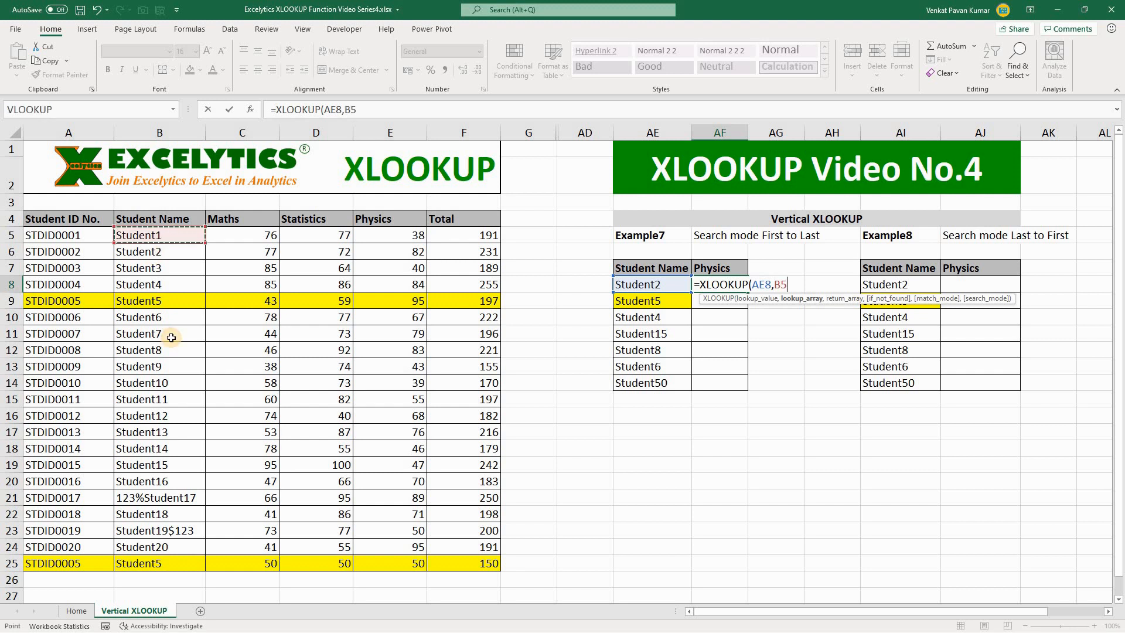
pyautogui.hotkey('ctrl', 'shift', 'Down')
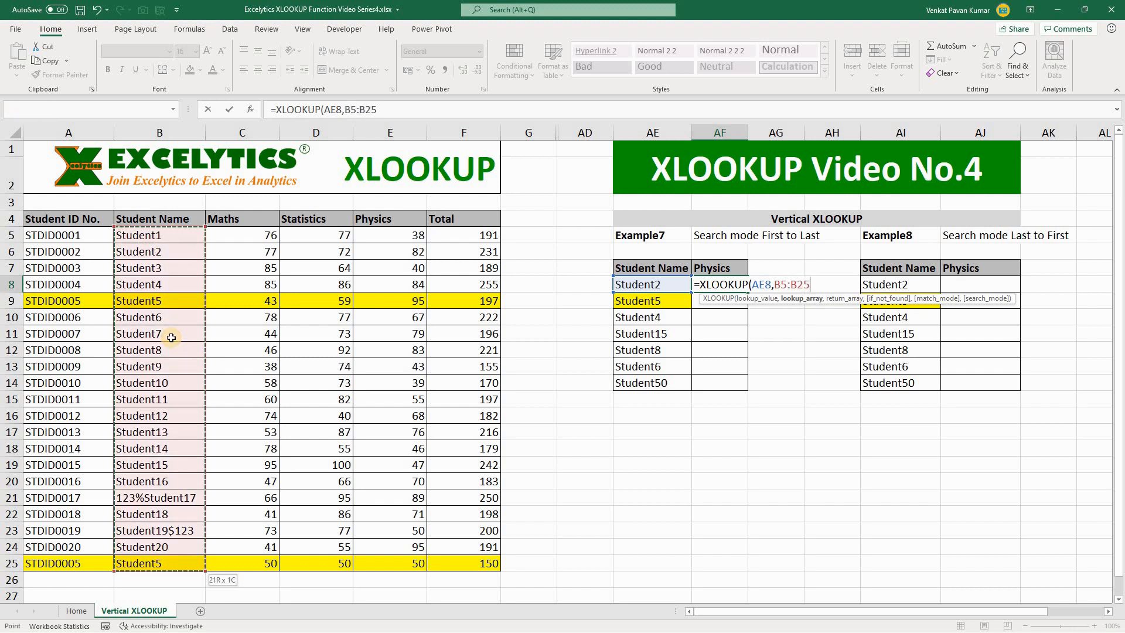
pyautogui.press('F4')
pyautogui.write(',')
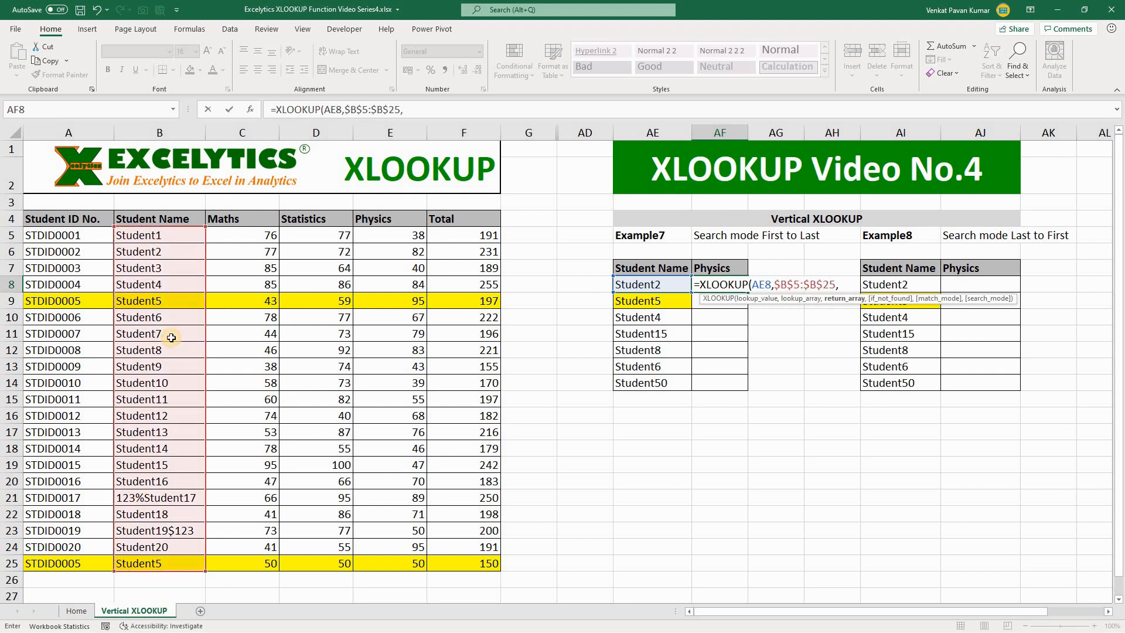
# Complete the AF8 formula with return array $E$5:$E$25, if_not_found and match_mode left empty, and search mode 1 (first-to-last).
pyautogui.click(408, 235)
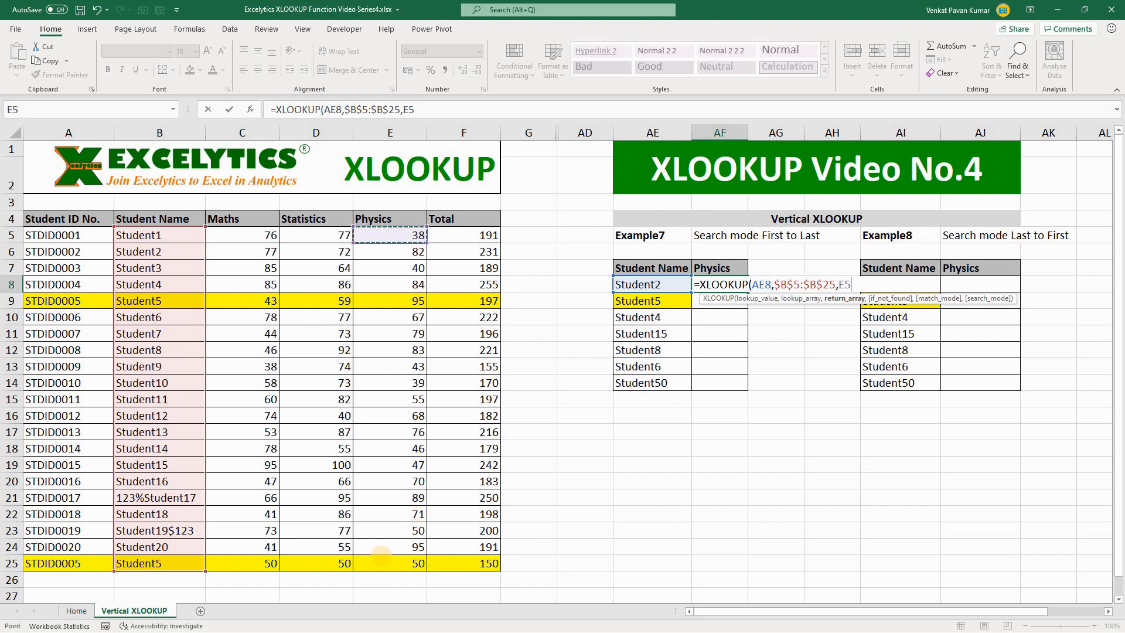
pyautogui.keyDown('shift'); pyautogui.click(390, 563); pyautogui.keyUp('shift')
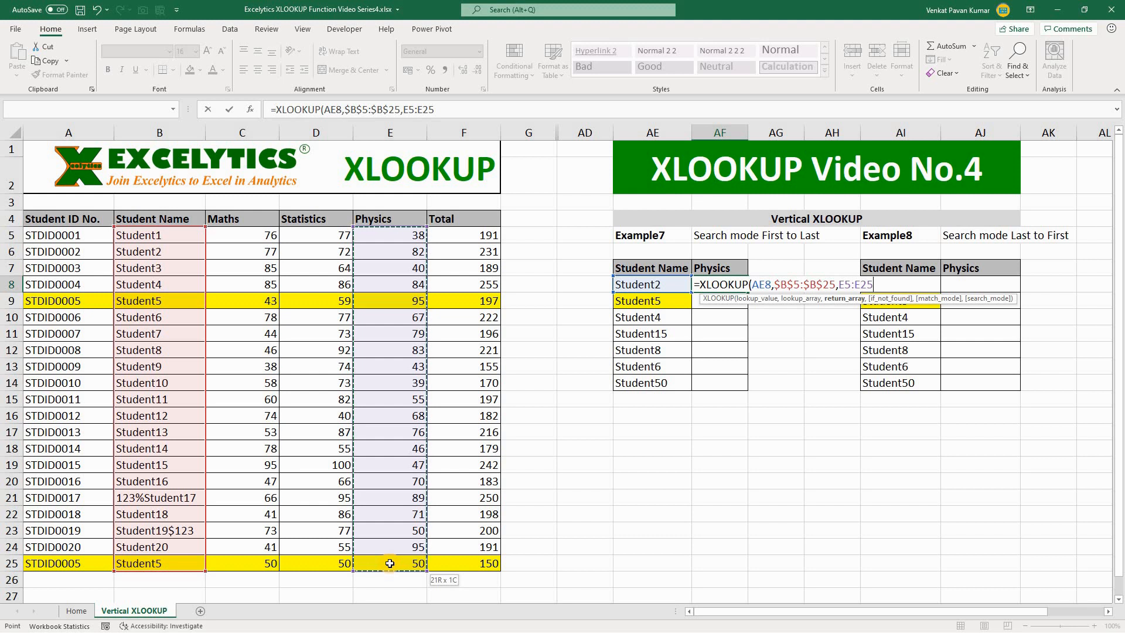
pyautogui.press('F4')
pyautogui.write(',')
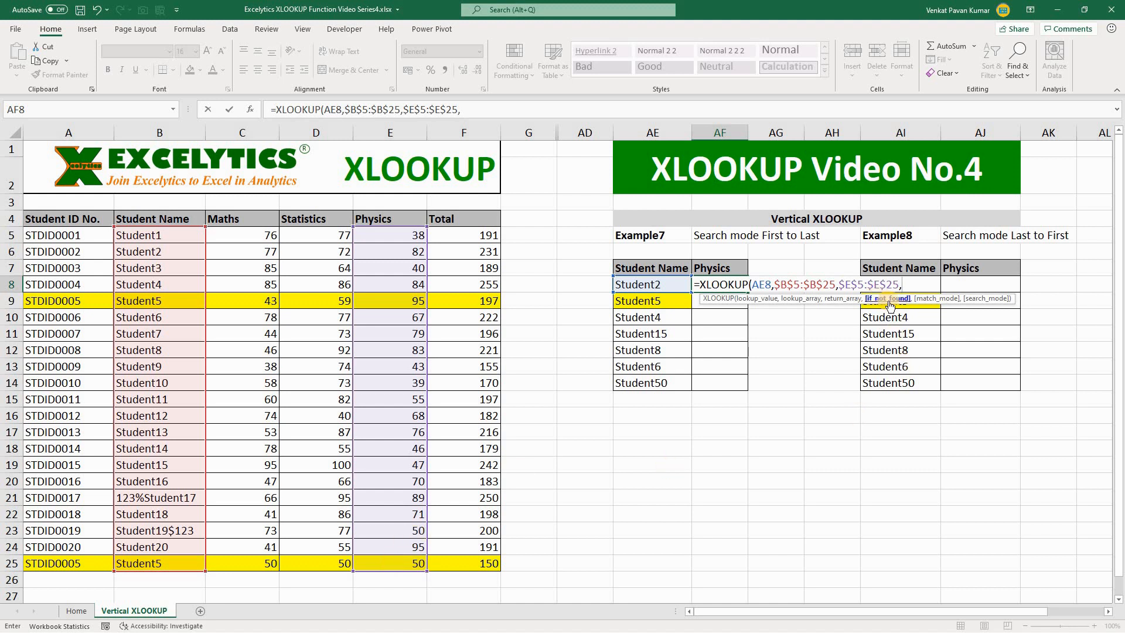
pyautogui.write(',')
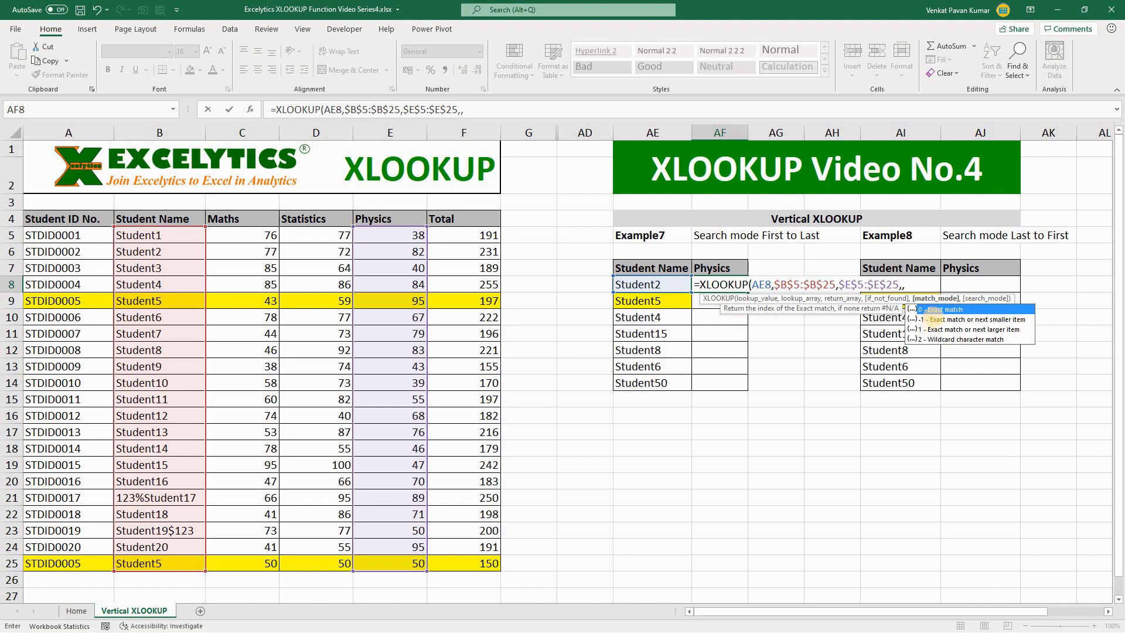
pyautogui.write(',')
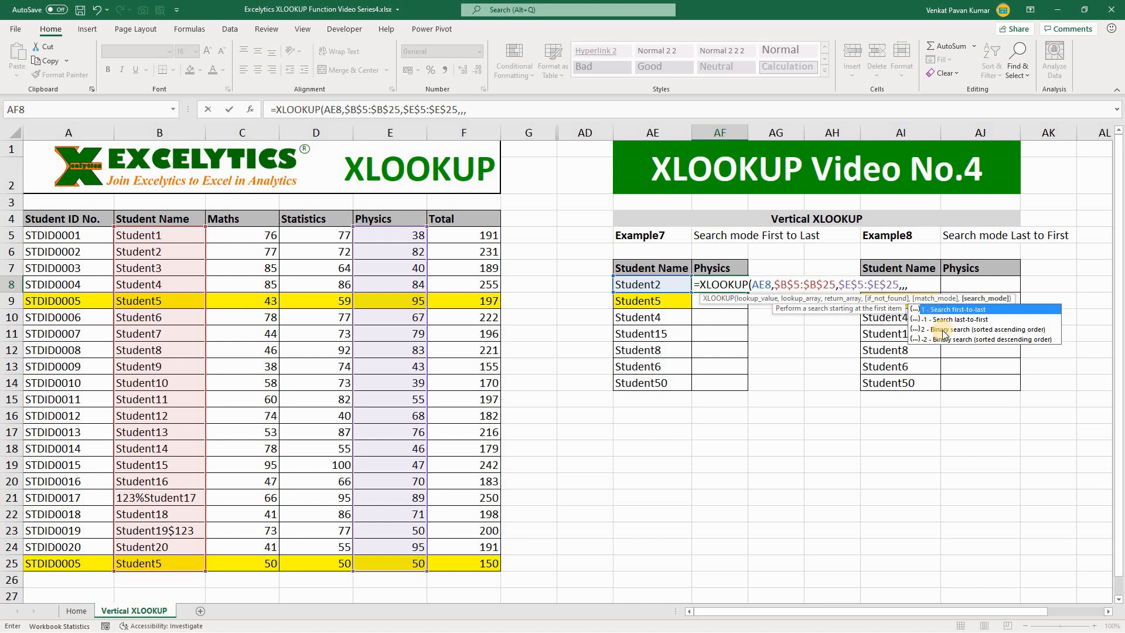
pyautogui.write('1)')
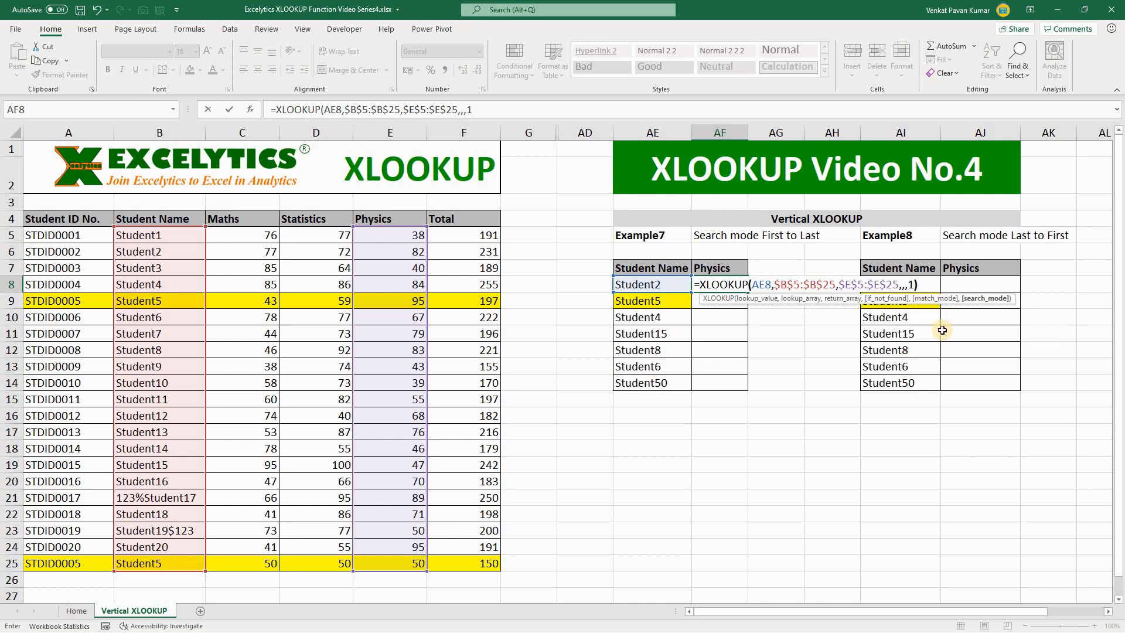
pyautogui.hotkey('ctrl', 'Return')
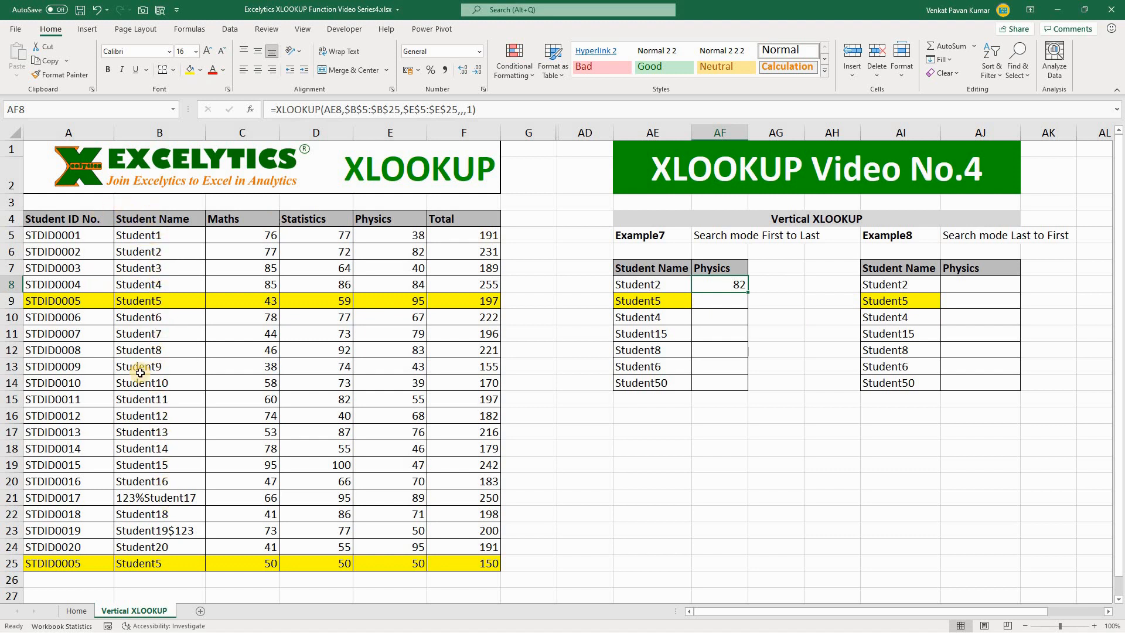
# Check Student2's Physics mark in the source table and copy the AF8 formula down through AF14.
pyautogui.click(151, 253)
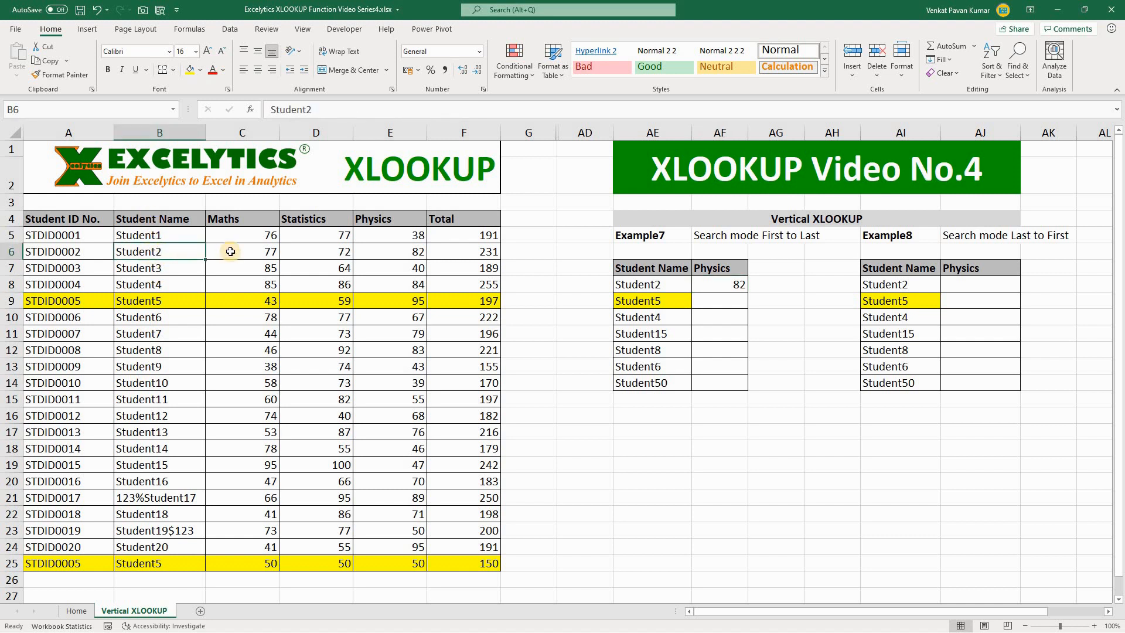
pyautogui.click(408, 252)
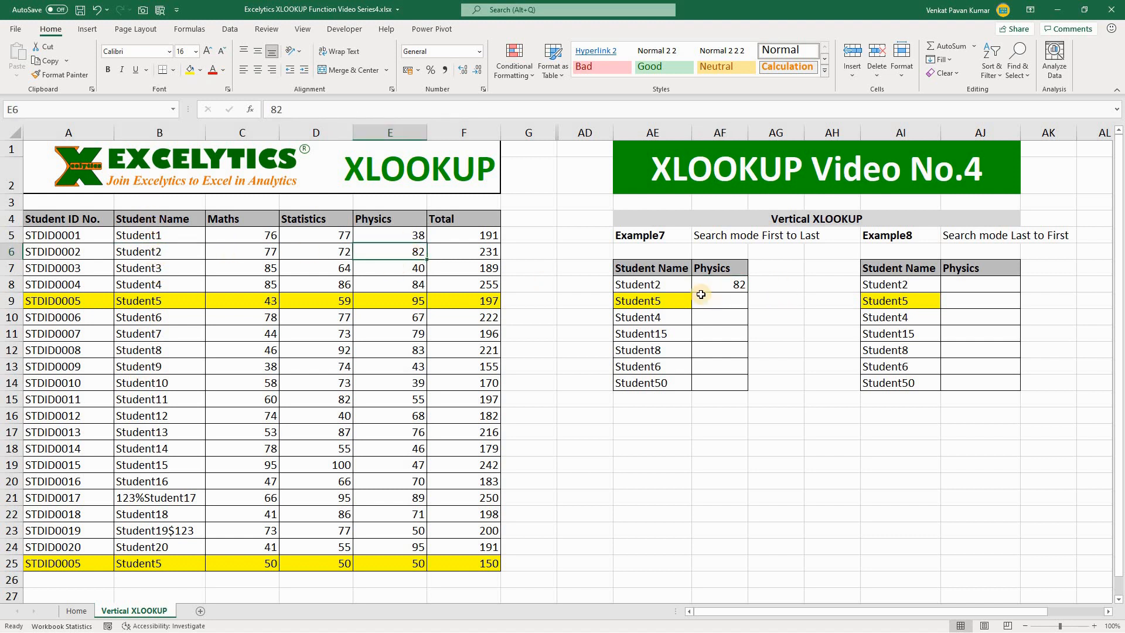
pyautogui.click(725, 285)
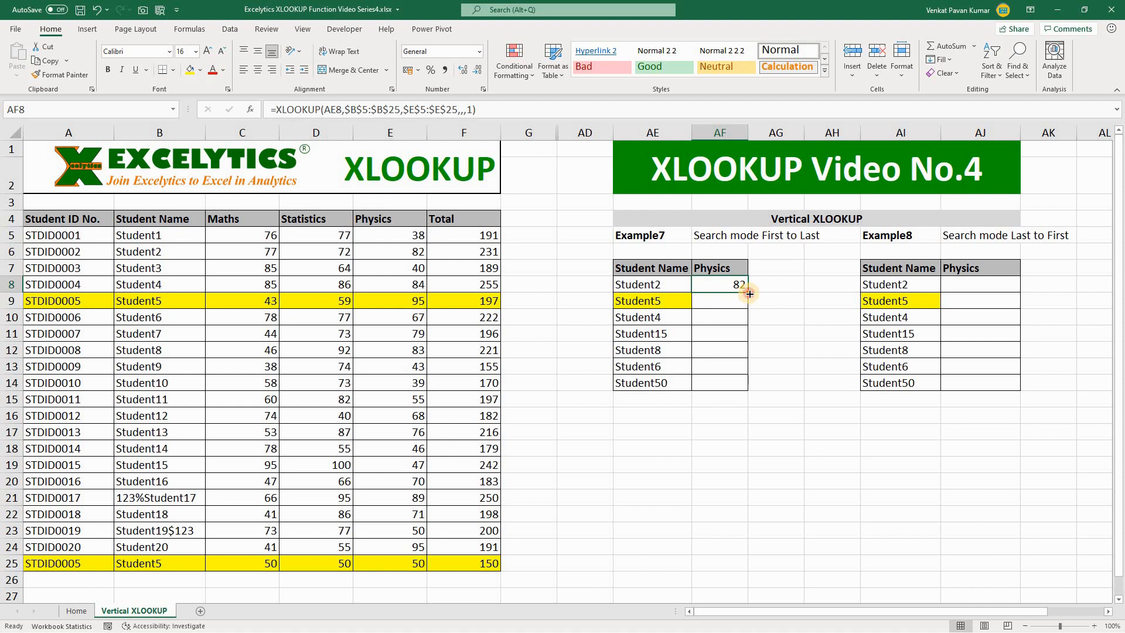
pyautogui.moveTo(748, 291); pyautogui.dragTo(742, 384)
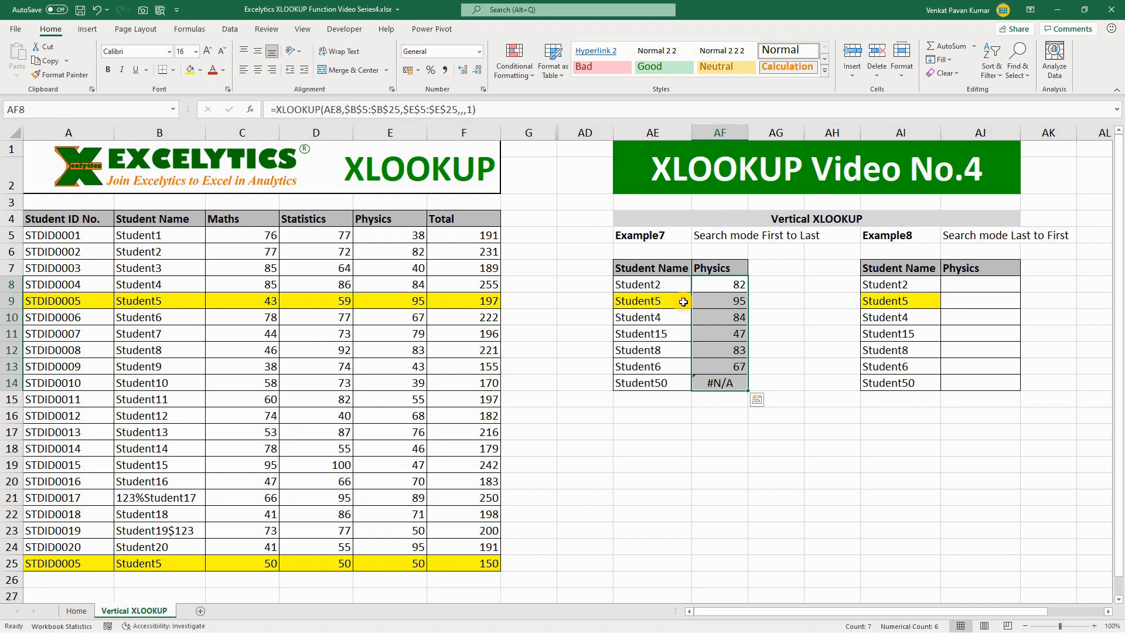
pyautogui.click(740, 301)
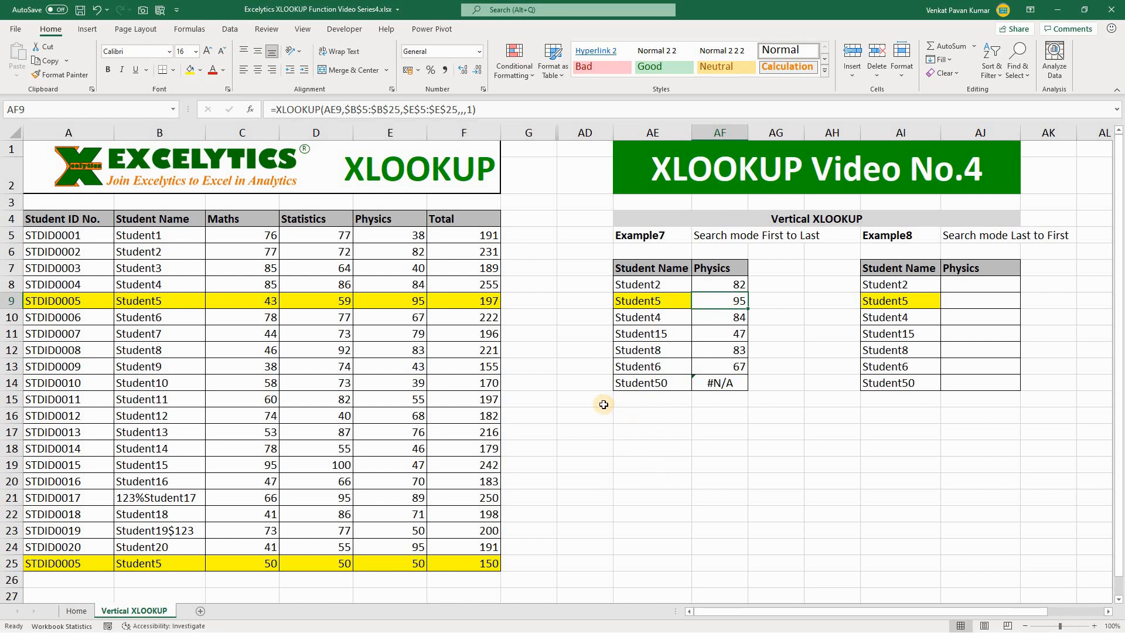
# Change the last student name in the Example7 table, cell AE14, to Student20 and check its Physics lookup.
pyautogui.click(660, 382)
pyautogui.press('F2')
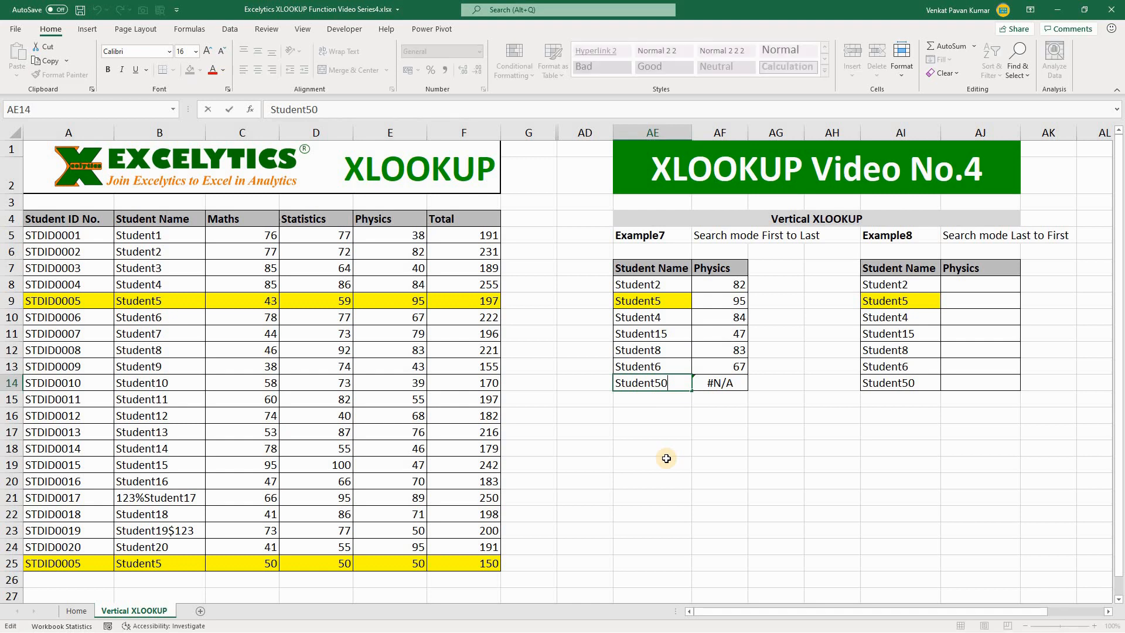
pyautogui.write('2')
pyautogui.press('Delete')
pyautogui.press('Return')
pyautogui.press('Up')
pyautogui.press('Right')
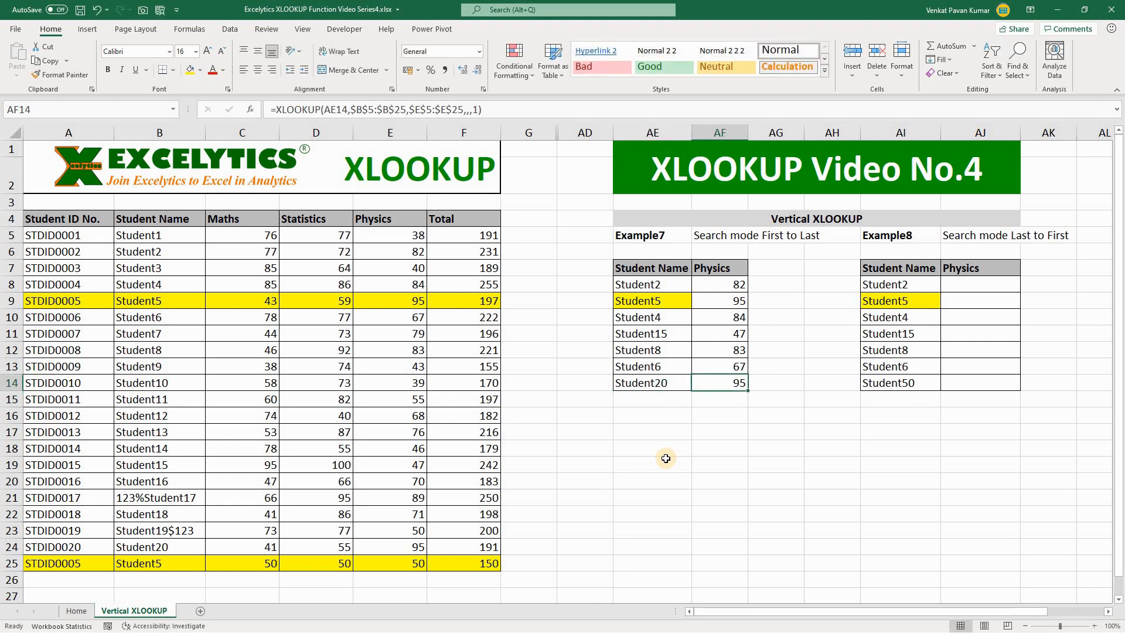
# Change the last student name in the Example8 table, cell AI14, to Student20.
pyautogui.click(919, 382)
pyautogui.press('F2')
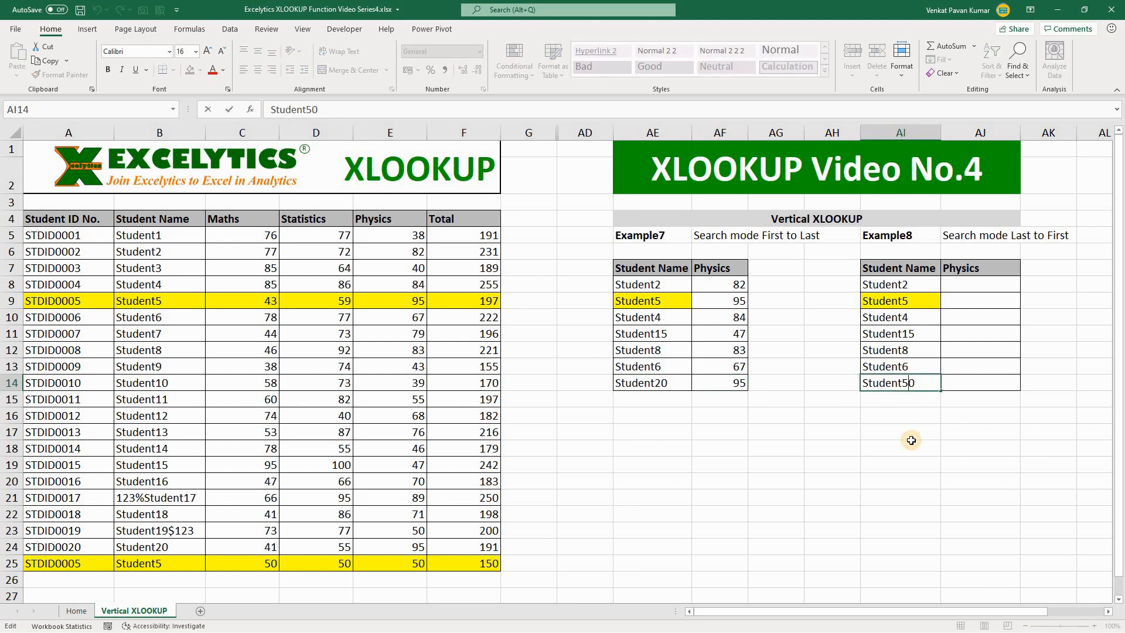
pyautogui.press('Left')
pyautogui.press('Left')
pyautogui.write('2')
pyautogui.press('Delete')
pyautogui.press('Return')
pyautogui.press('Up')
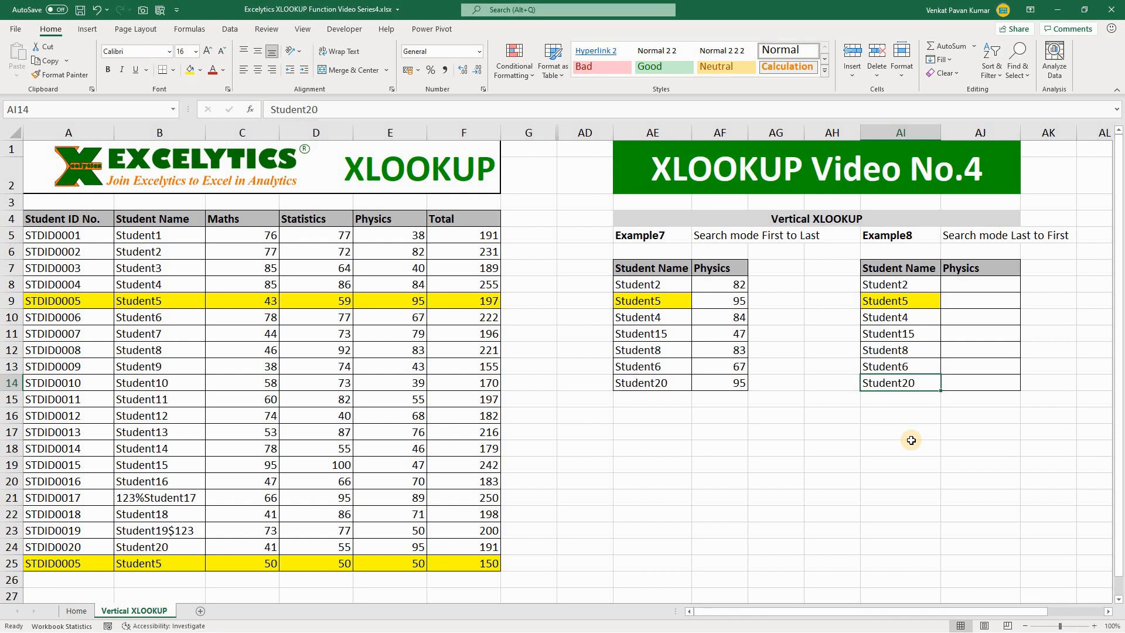
# Start an XLOOKUP formula in AJ8 with lookup value AI8 and the absolute lookup array $B$5:$B$25.
pyautogui.press('Right')
pyautogui.press('Up')
pyautogui.press('Up')
pyautogui.press('Up')
pyautogui.press('Up')
pyautogui.press('Up')
pyautogui.press('Up')
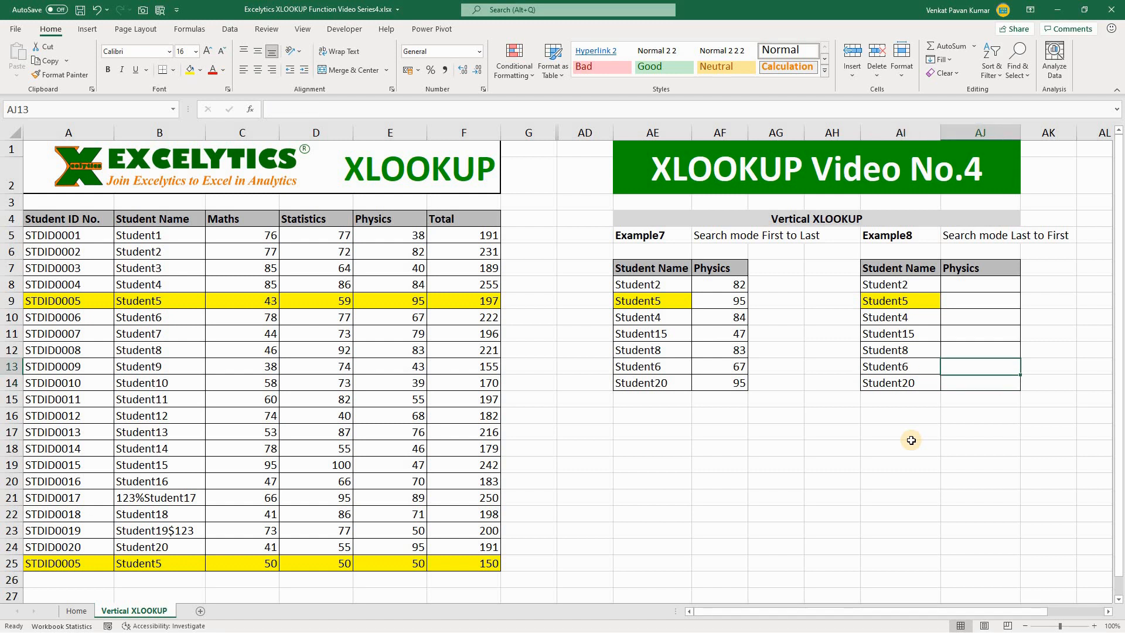
pyautogui.write('=x')
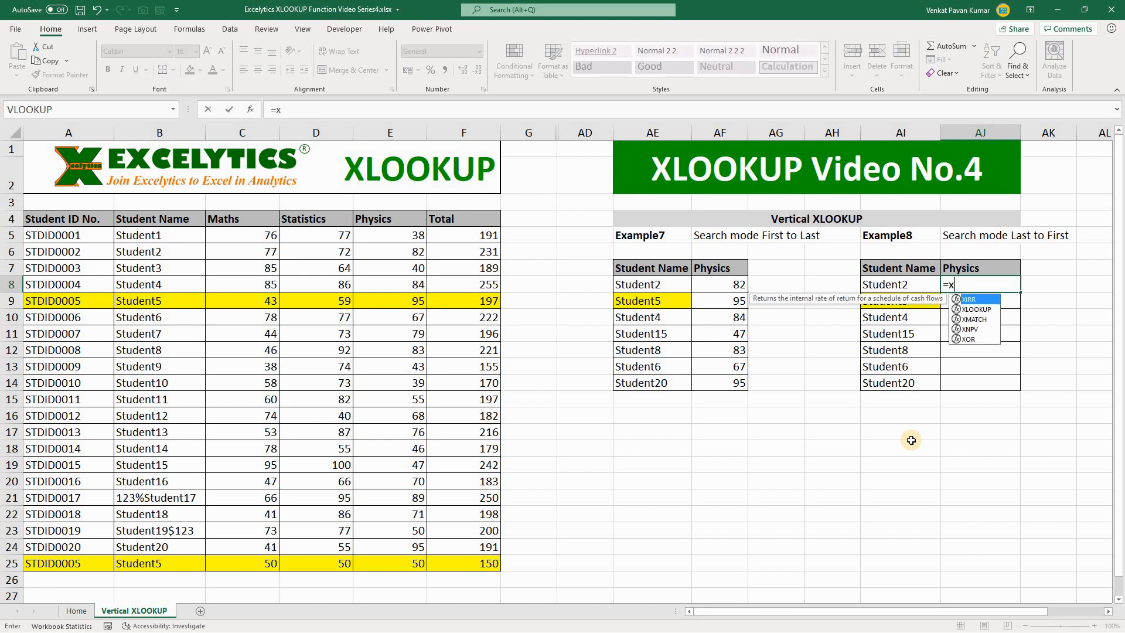
pyautogui.press('Tab')
pyautogui.press('Left')
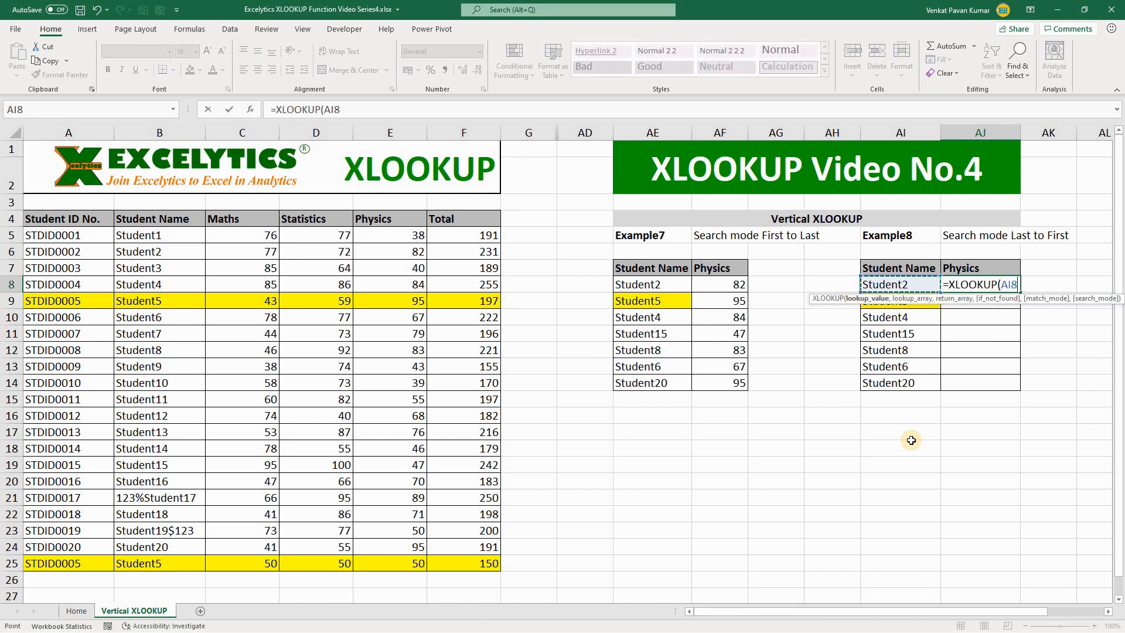
pyautogui.write(',')
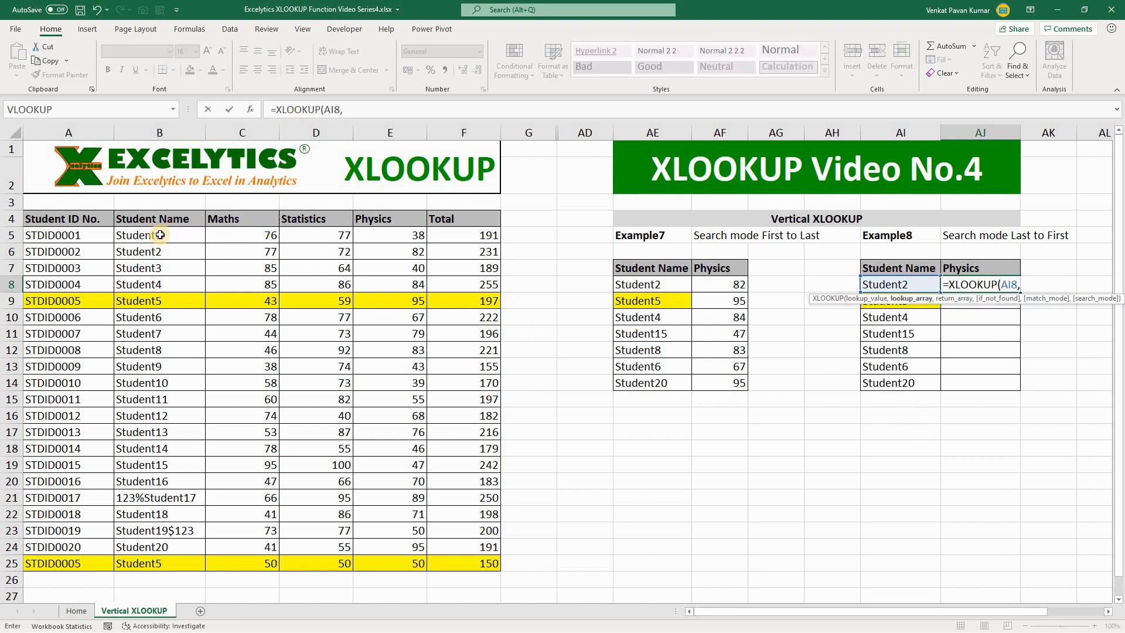
pyautogui.moveTo(159, 237); pyautogui.dragTo(146, 560)
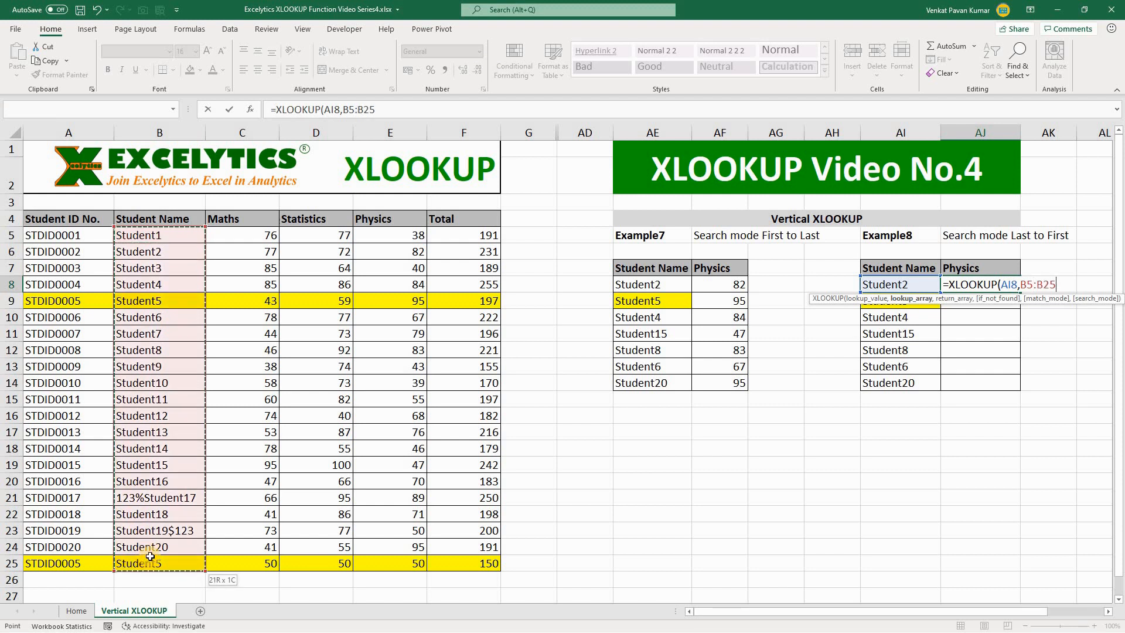
pyautogui.press('F4')
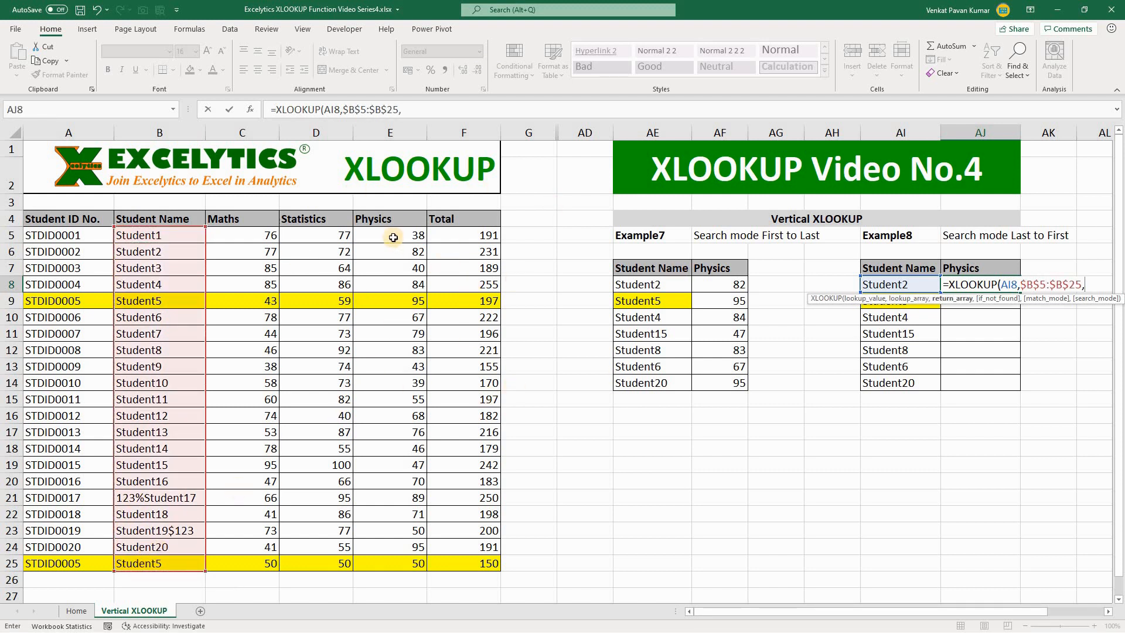
# Complete the AJ8 formula with return array $E$5:$E$25, if_not_found and match_mode left empty, and search mode -1 (last-to-first).
pyautogui.moveTo(391, 235); pyautogui.dragTo(390, 565)
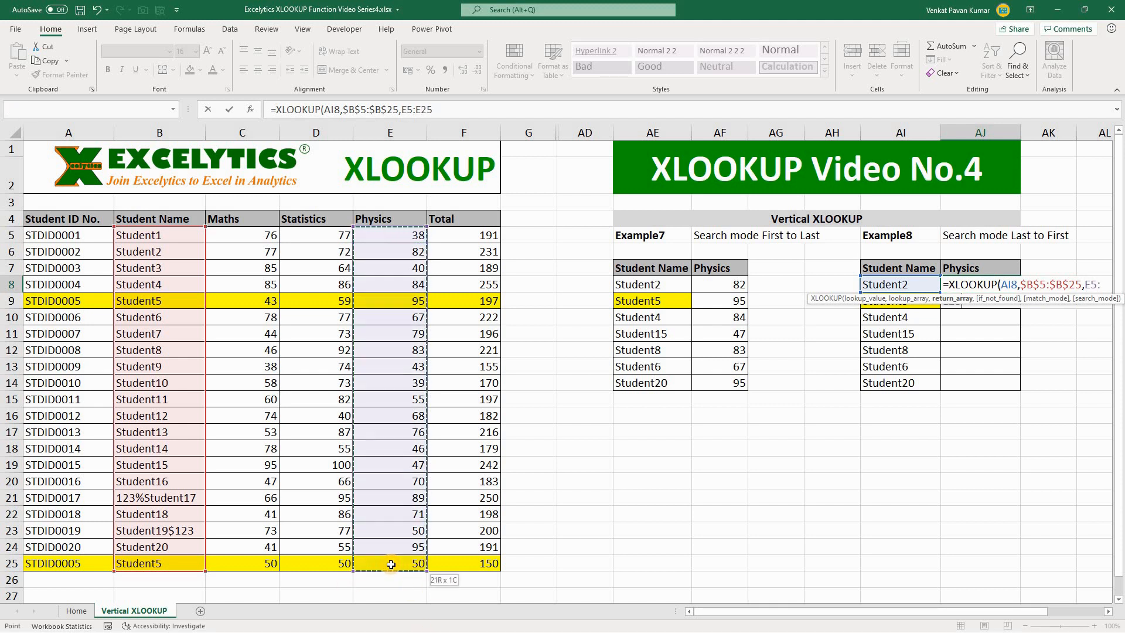
pyautogui.press('F4')
pyautogui.write(',')
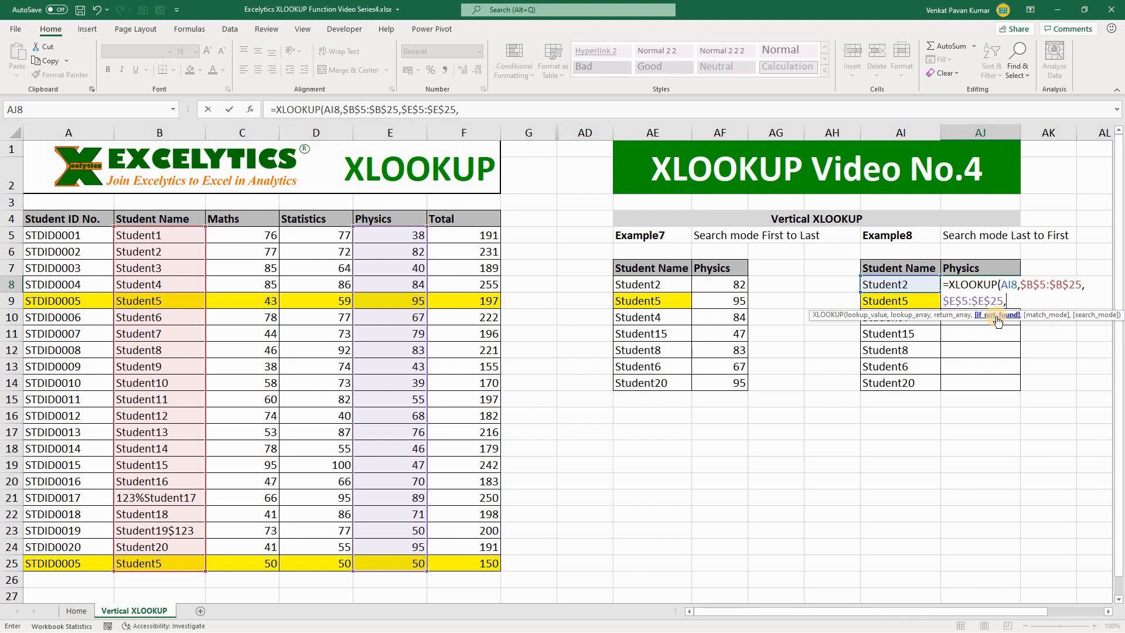
pyautogui.write(',')
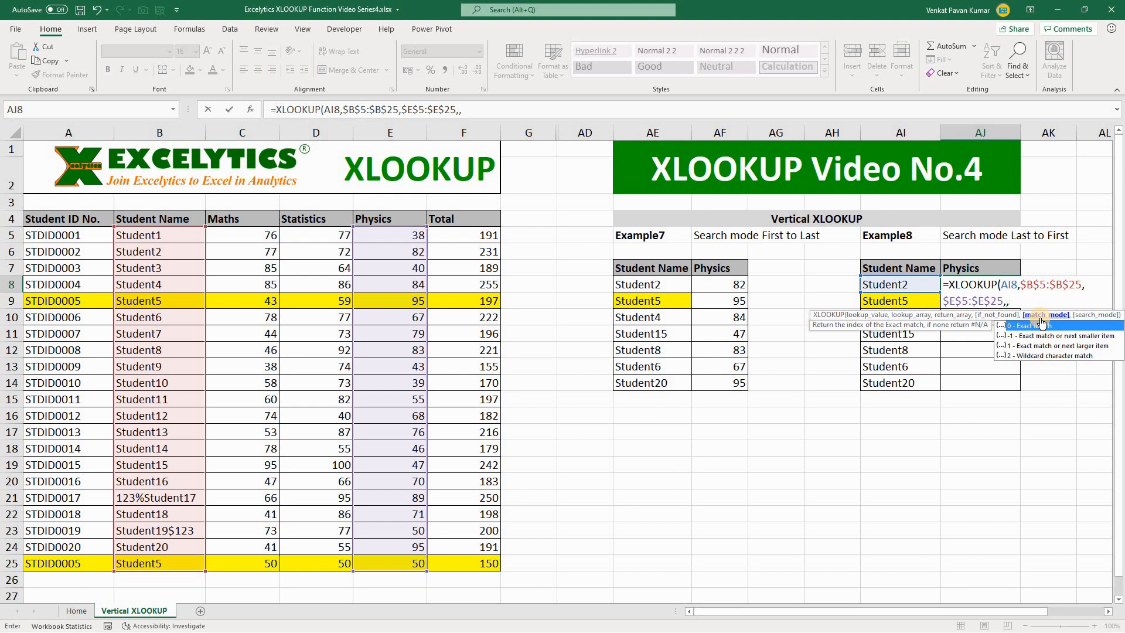
pyautogui.write(',-1')
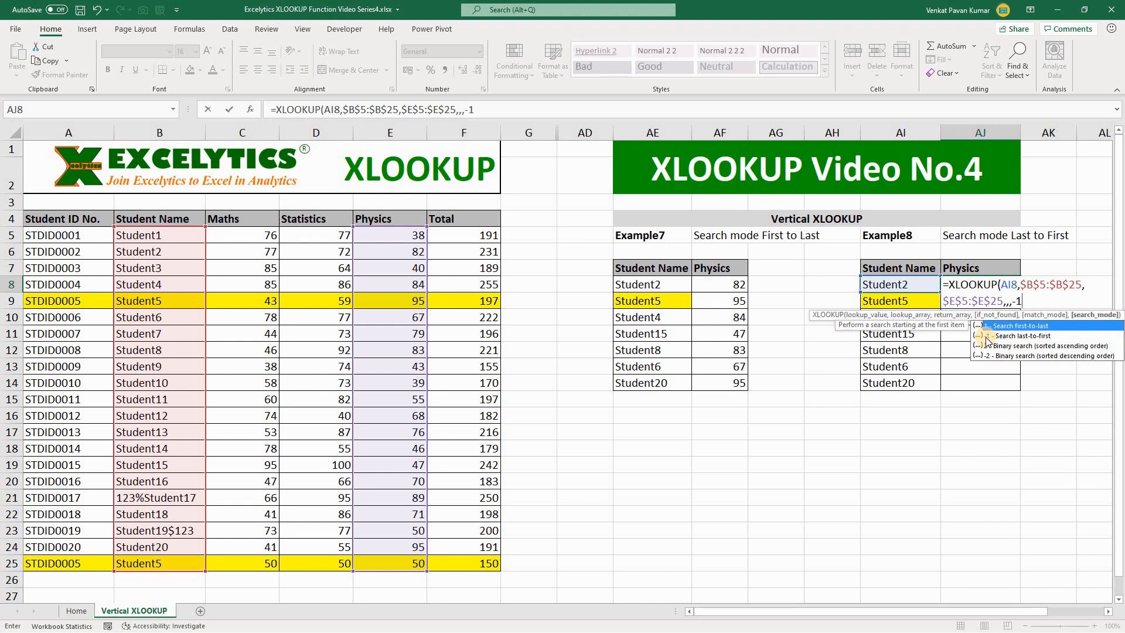
pyautogui.write(')')
pyautogui.press('Return')
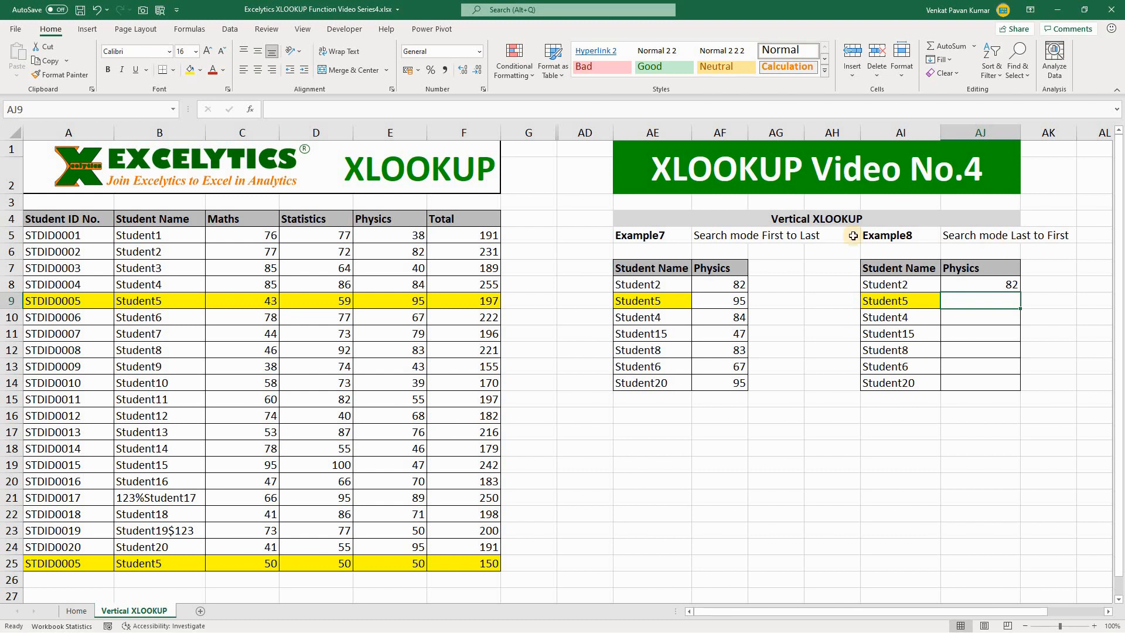
# Check Student2's Physics mark in the source table and copy the AJ8 formula down through AJ14.
pyautogui.click(883, 286)
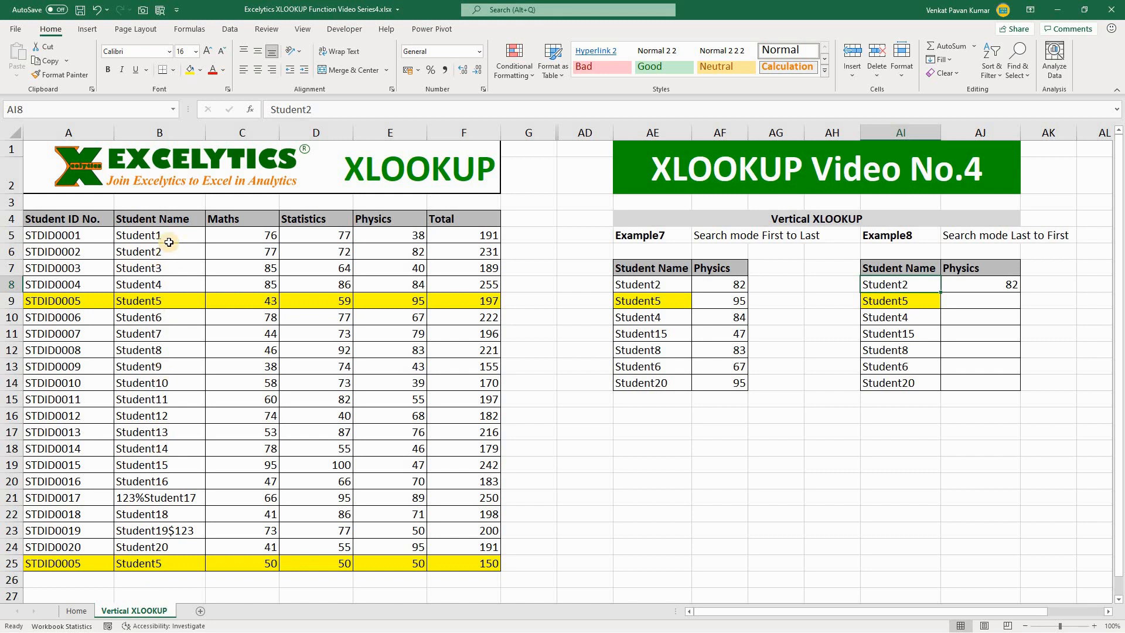
pyautogui.click(1012, 282)
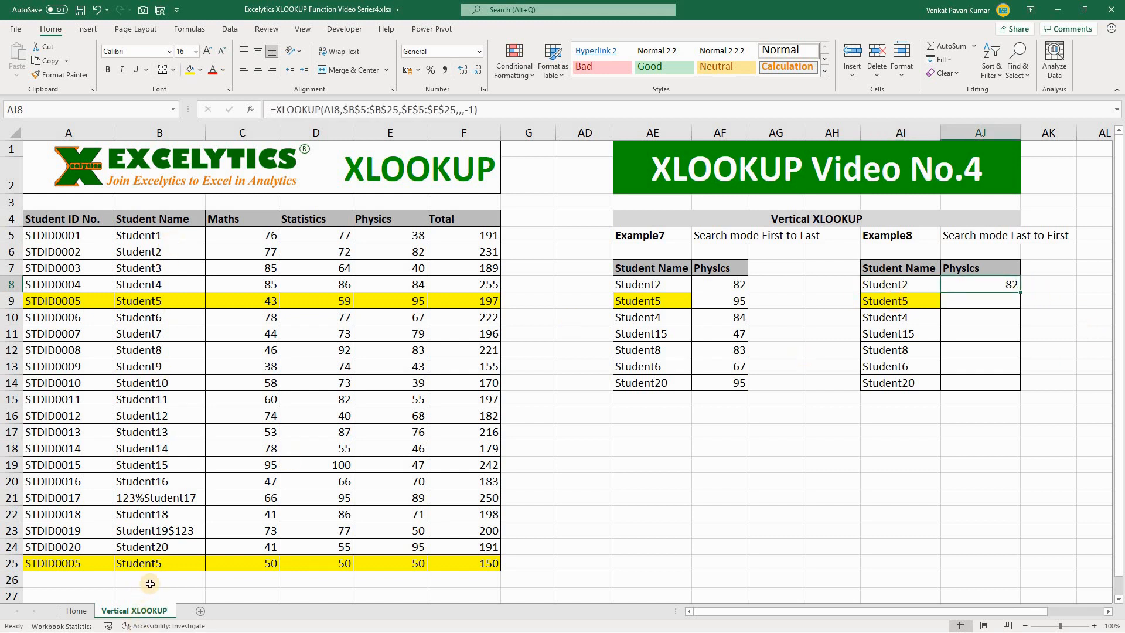
pyautogui.click(141, 251)
pyautogui.click(420, 251)
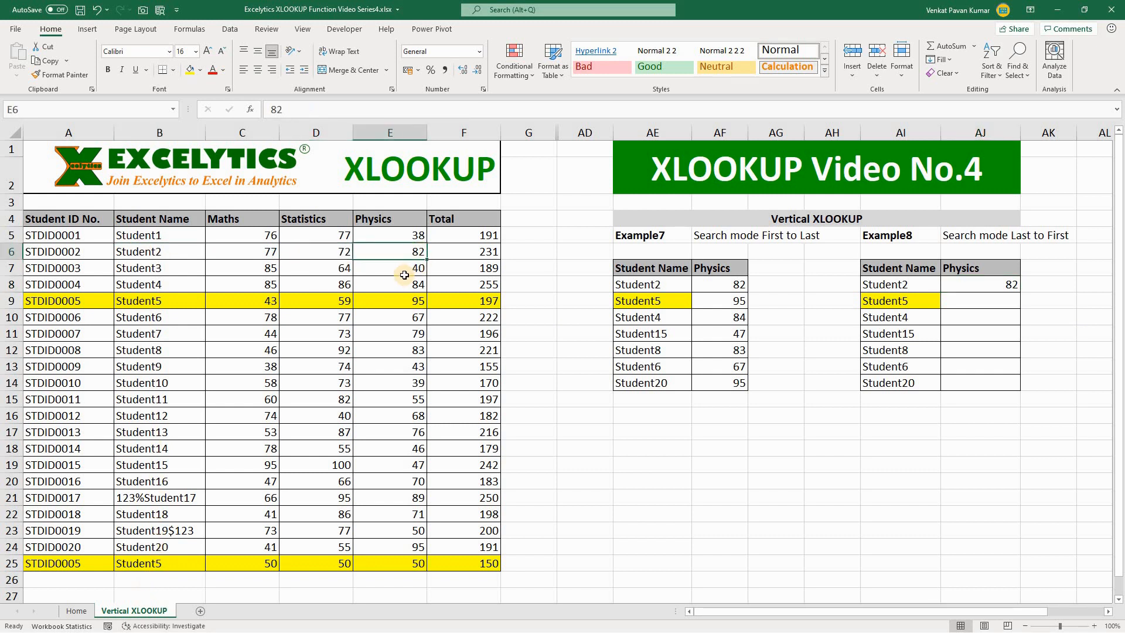
pyautogui.click(1011, 283)
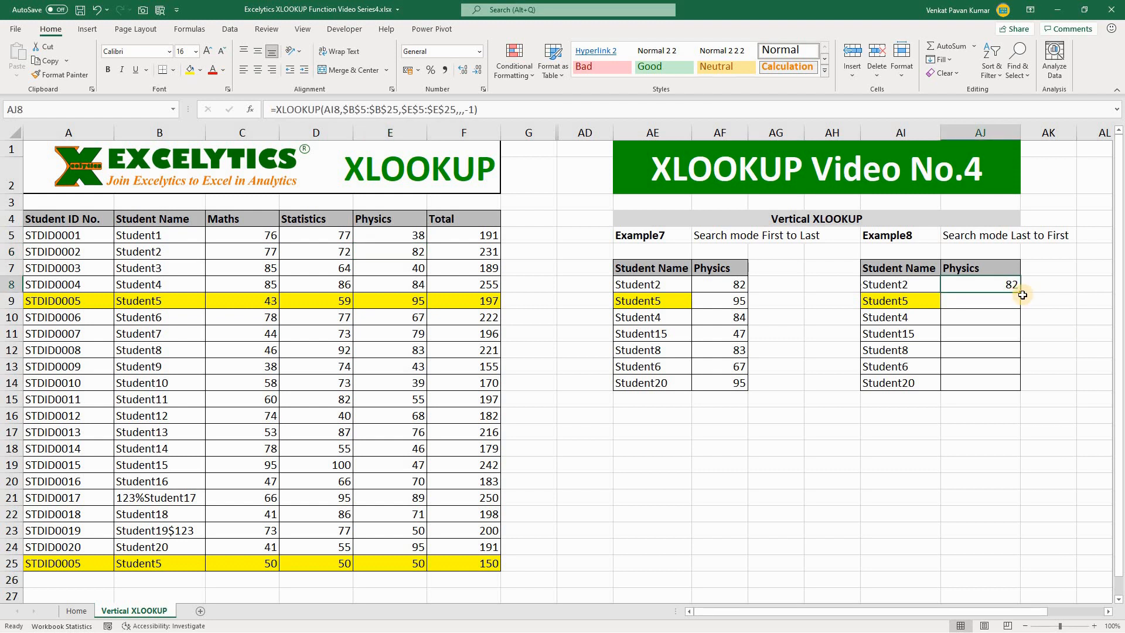
pyautogui.moveTo(1022, 293); pyautogui.dragTo(1013, 387)
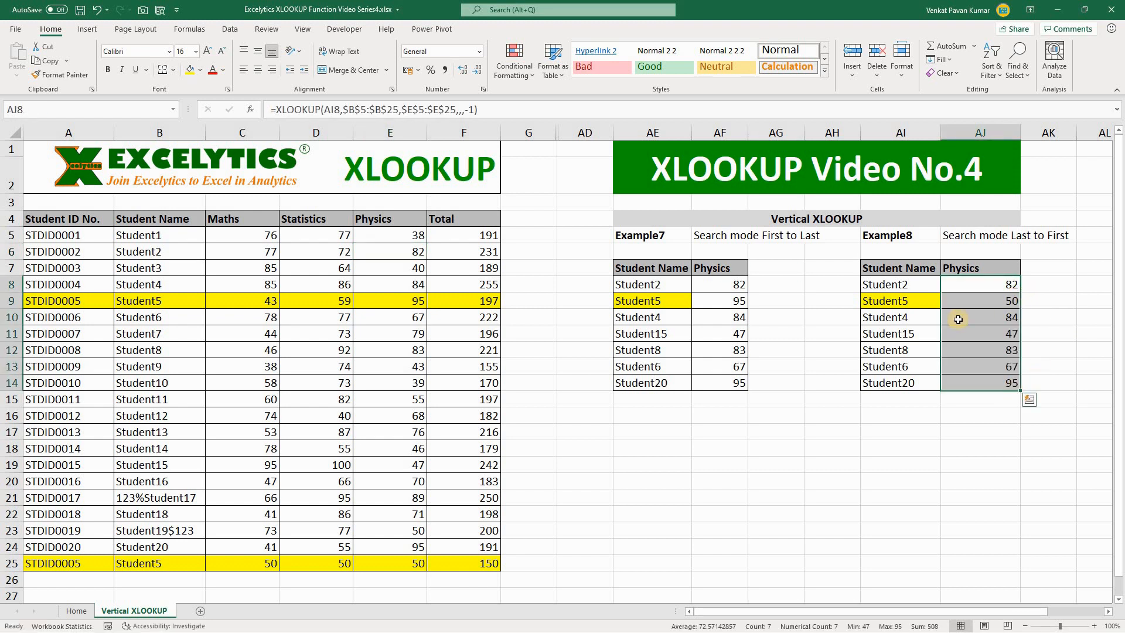
# Check Student5's Physics result in the Example8 table against the last Student5 record in row 25 of the source table.
pyautogui.click(887, 300)
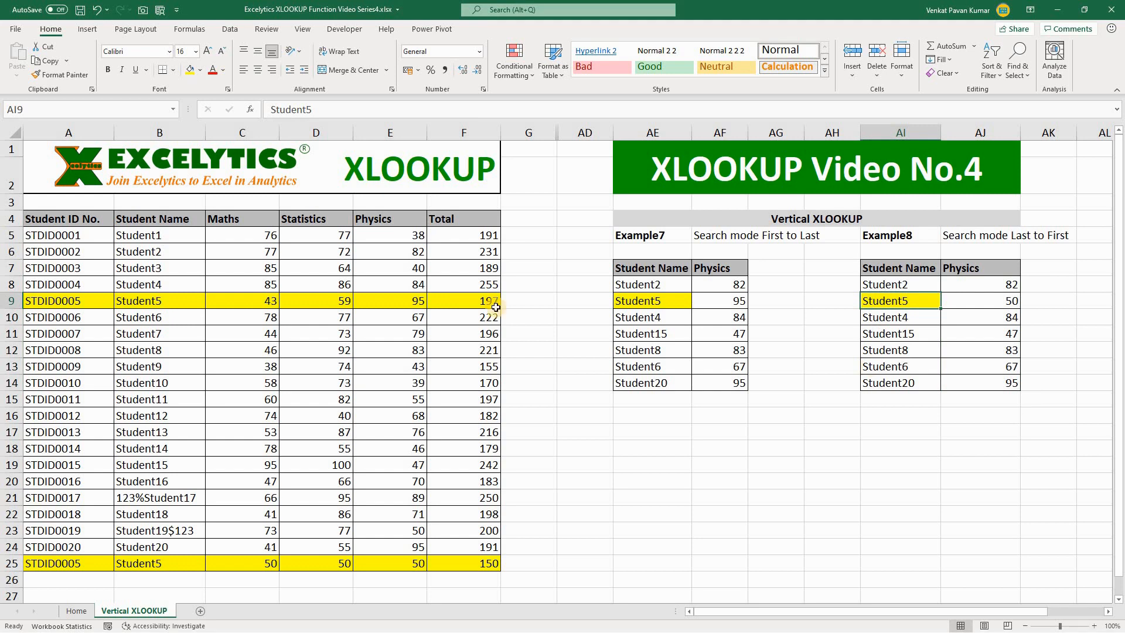
pyautogui.moveTo(78, 218); pyautogui.dragTo(447, 527)
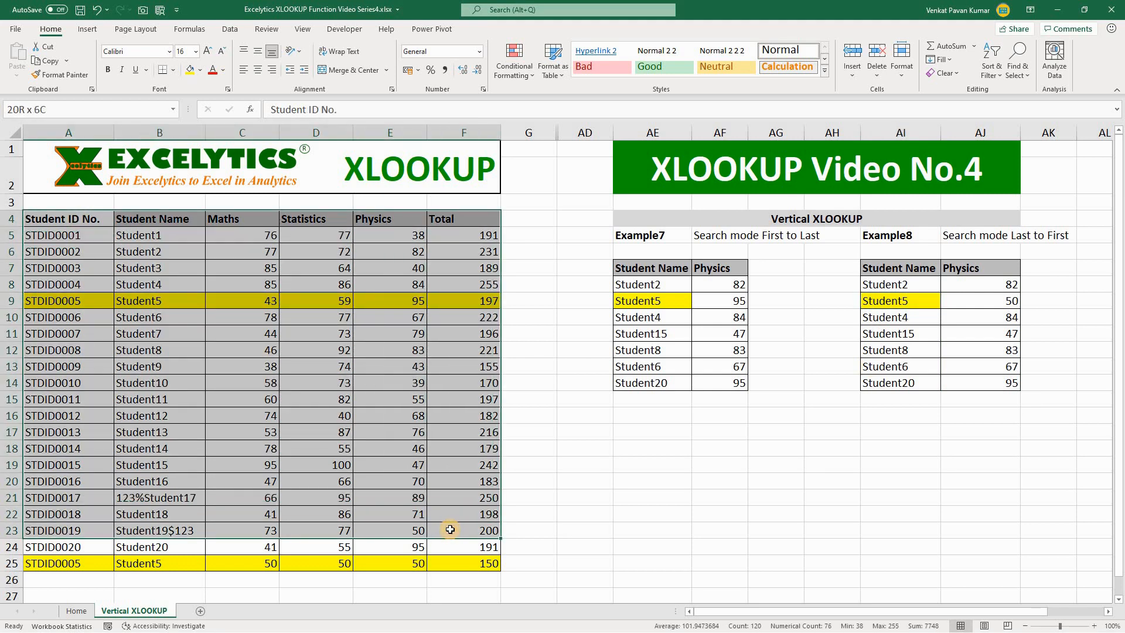
pyautogui.click(921, 297)
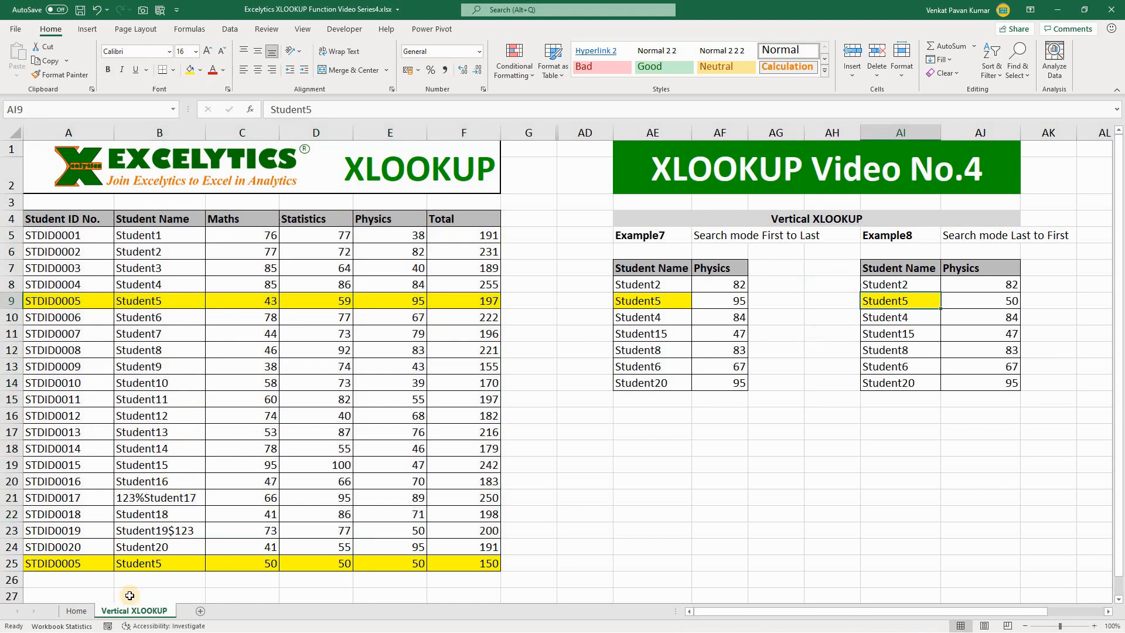
pyautogui.click(150, 564)
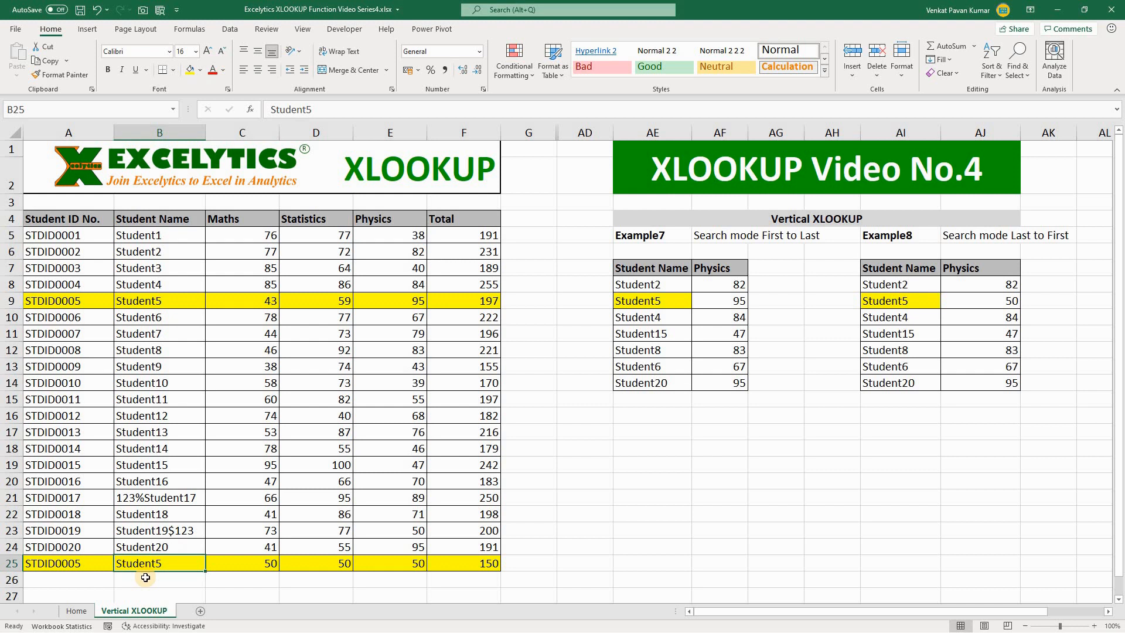
pyautogui.click(389, 564)
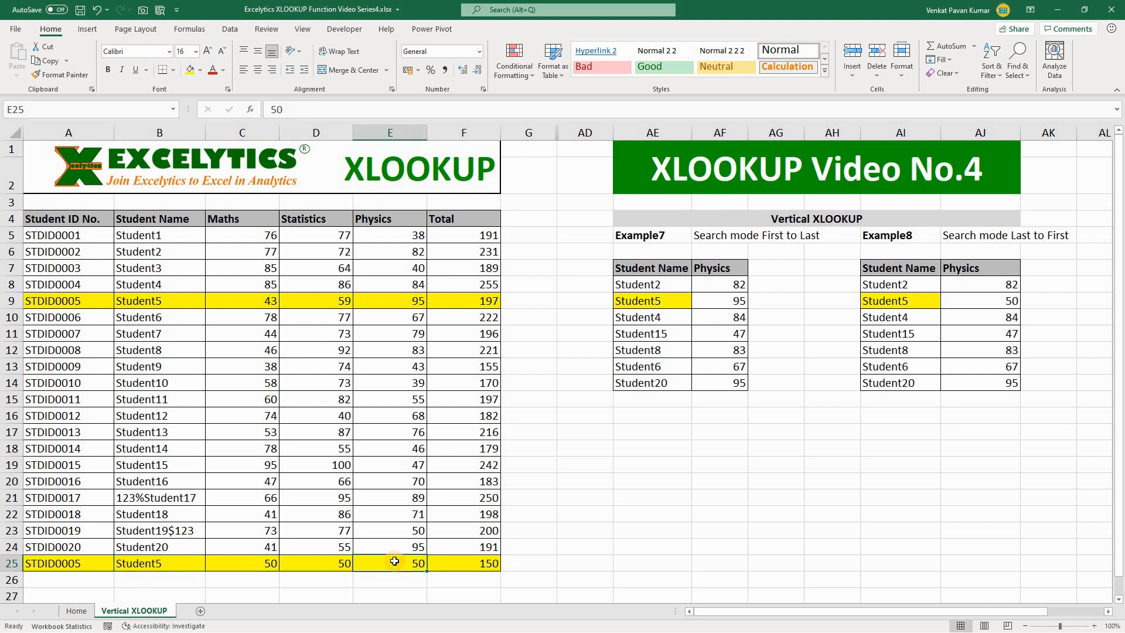
pyautogui.click(1006, 295)
# Compare Student5's Example7 lookup in AF9 with the first Student5 record in row 9 of the source table.
pyautogui.click(140, 306)
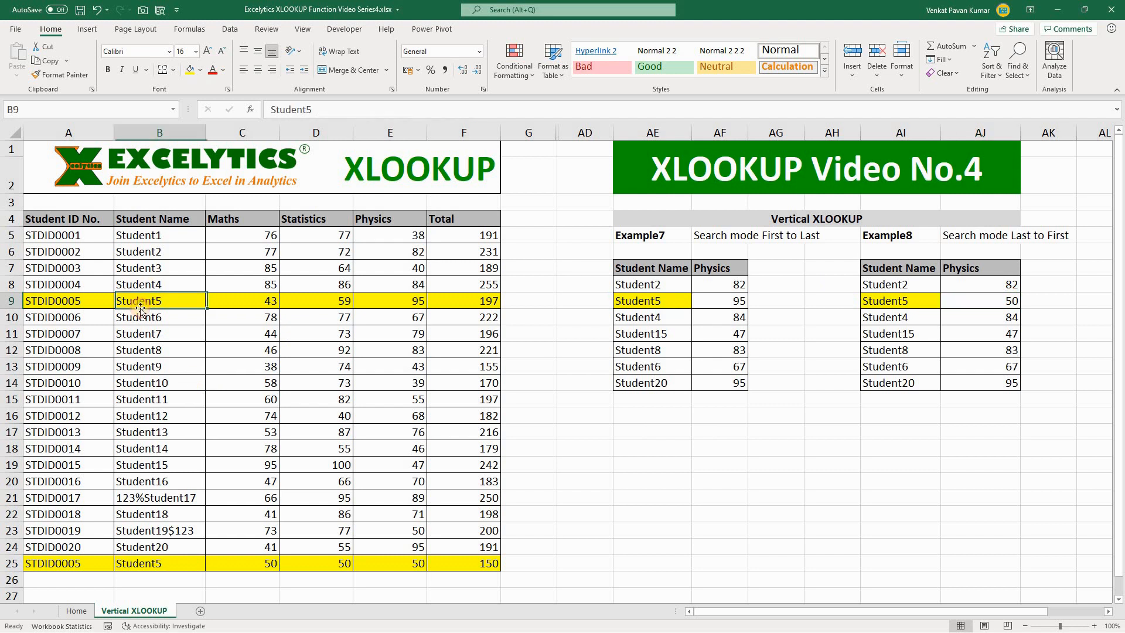
pyautogui.click(412, 305)
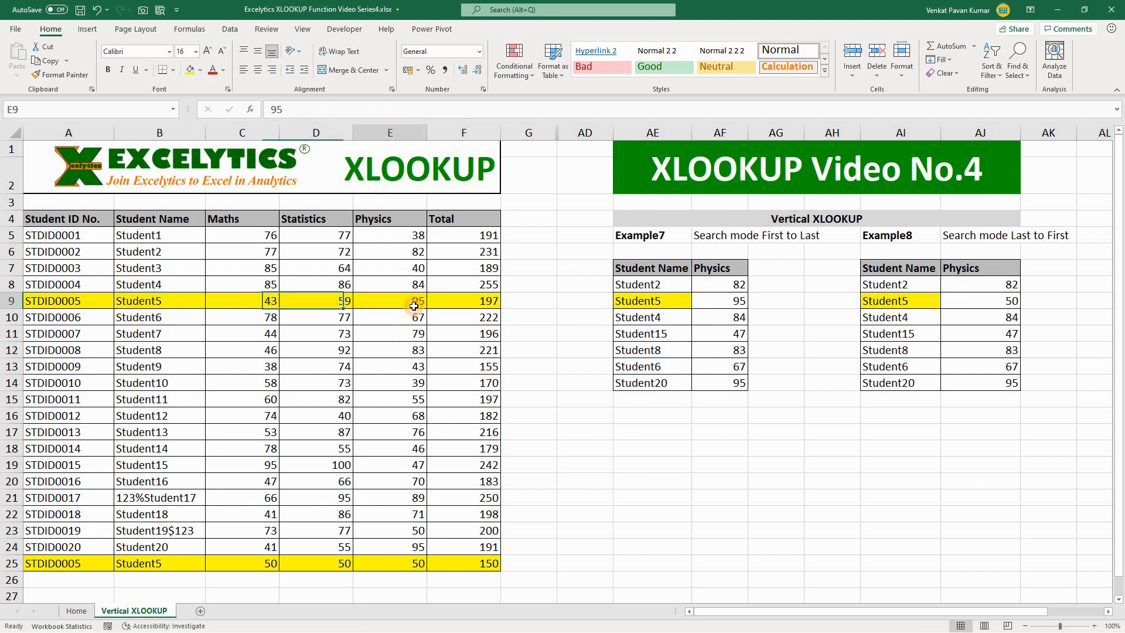
pyautogui.click(135, 305)
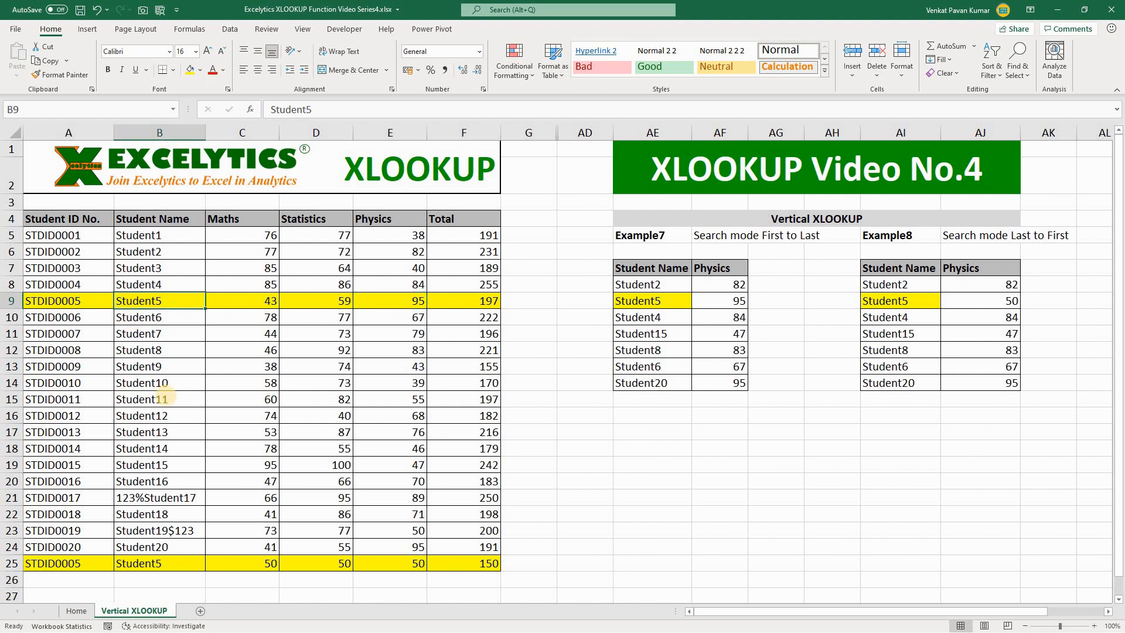
pyautogui.click(670, 299)
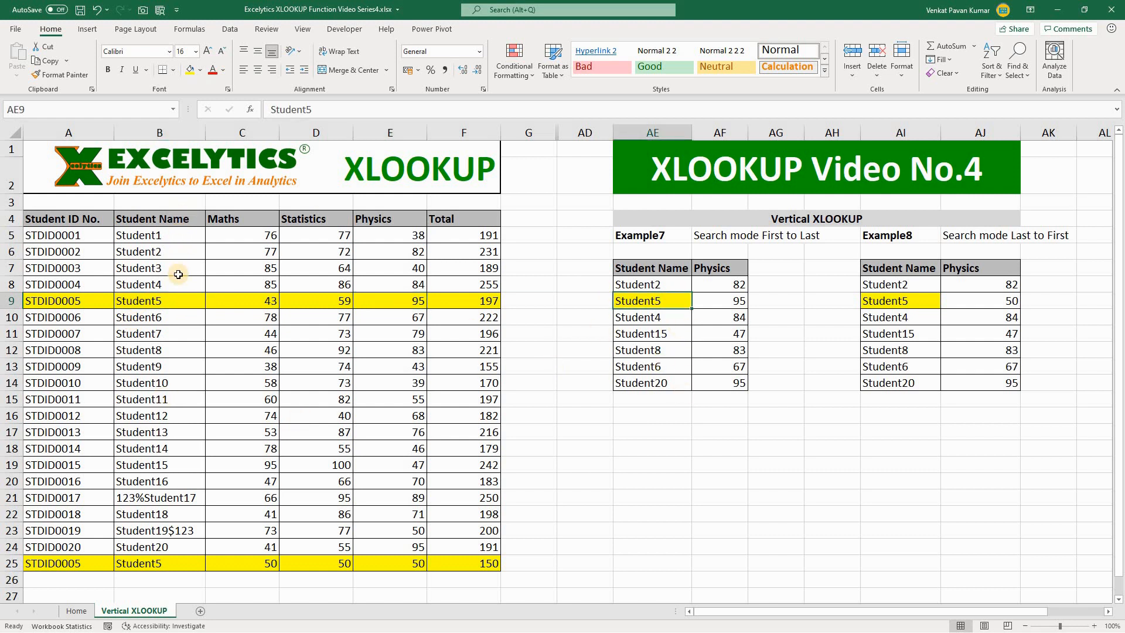
pyautogui.click(167, 304)
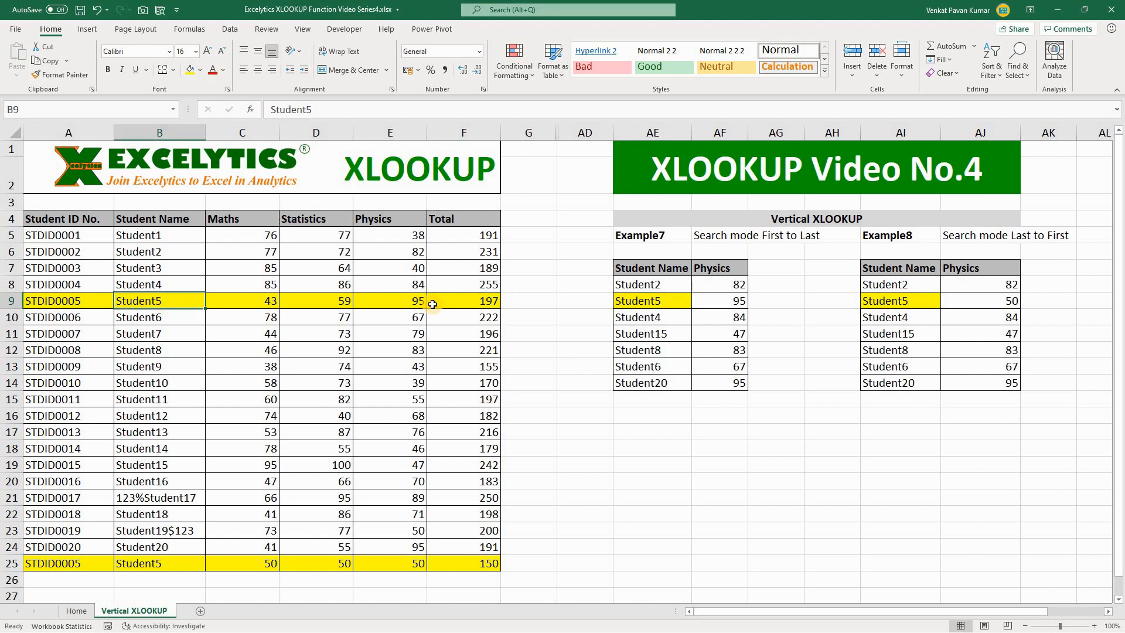
pyautogui.click(422, 302)
pyautogui.click(740, 302)
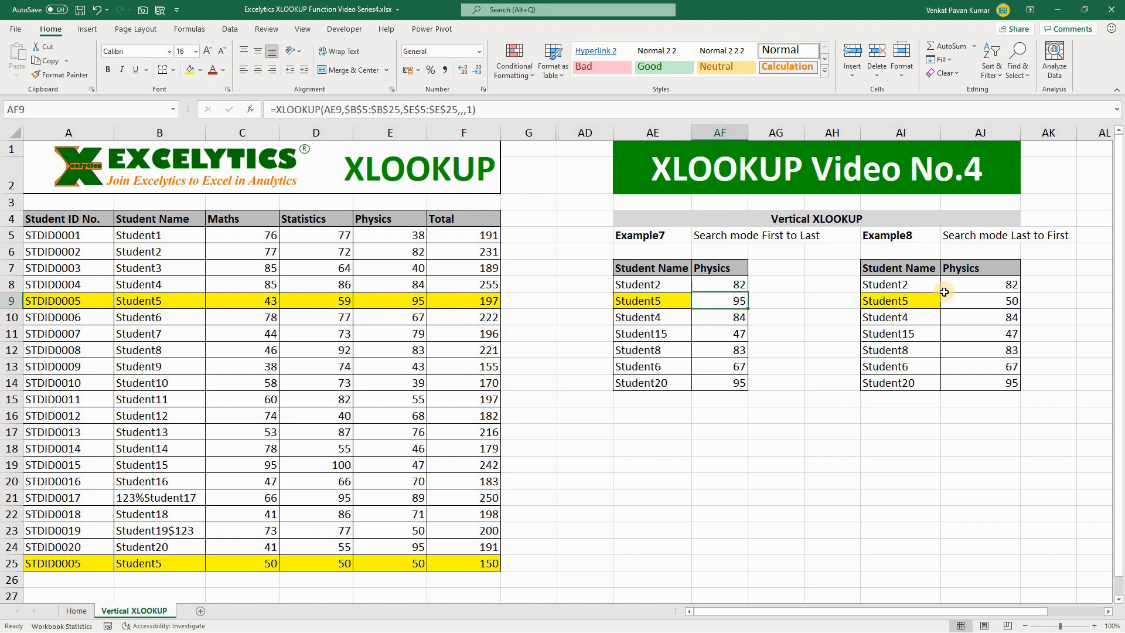
# Review Example8's last-to-first lookup in AJ9 alongside the Student5 name in B25 and Physics mark in E25.
pyautogui.click(912, 236)
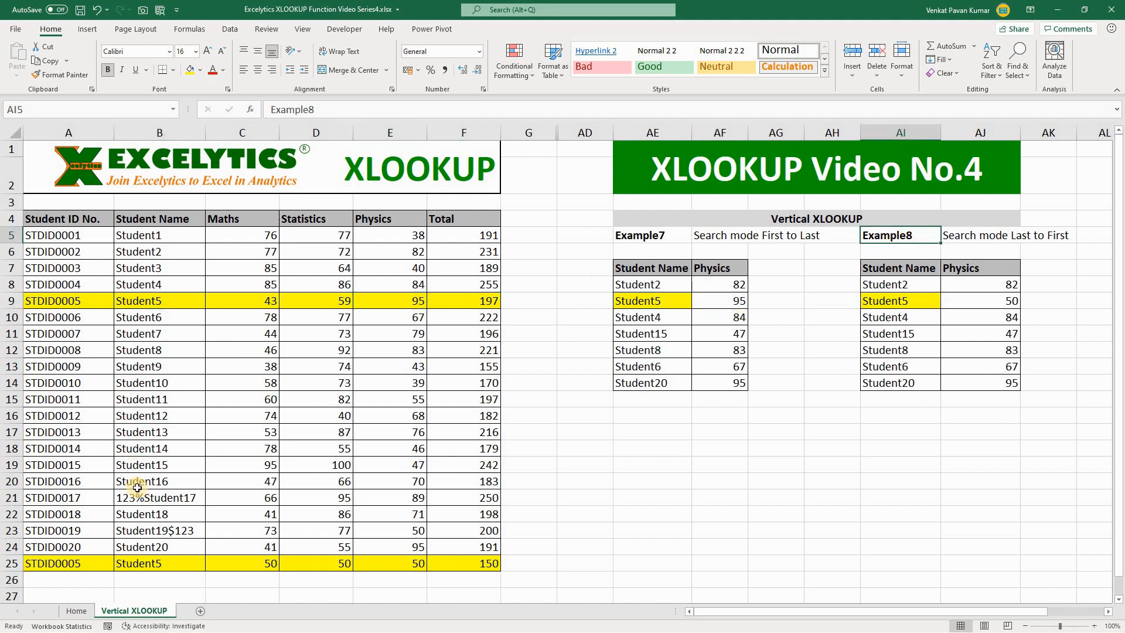
pyautogui.click(140, 565)
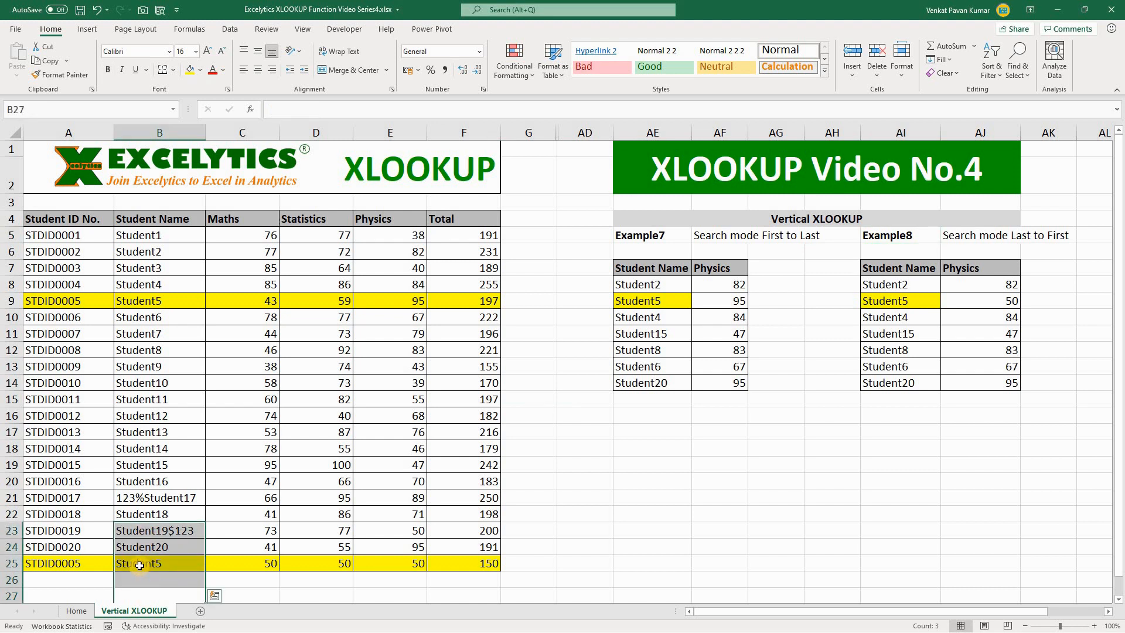
pyautogui.click(405, 565)
pyautogui.click(1003, 300)
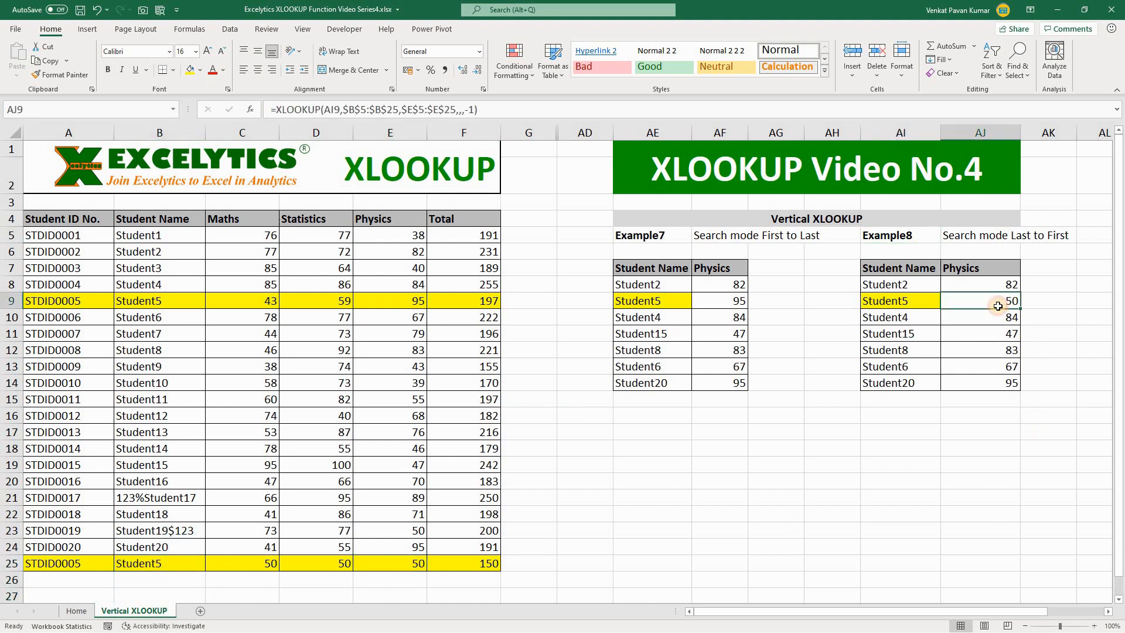
pyautogui.click(807, 430)
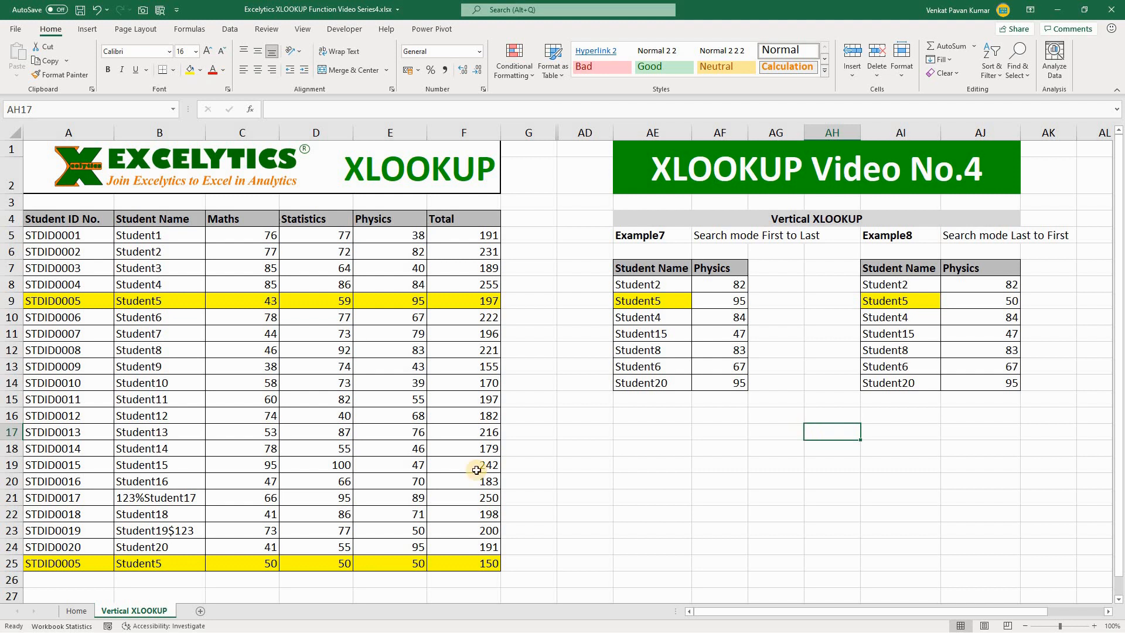
# Copy the Student5 record in A9:F9 over the Student13 record in row 17 of the source table.
pyautogui.click(13, 301)
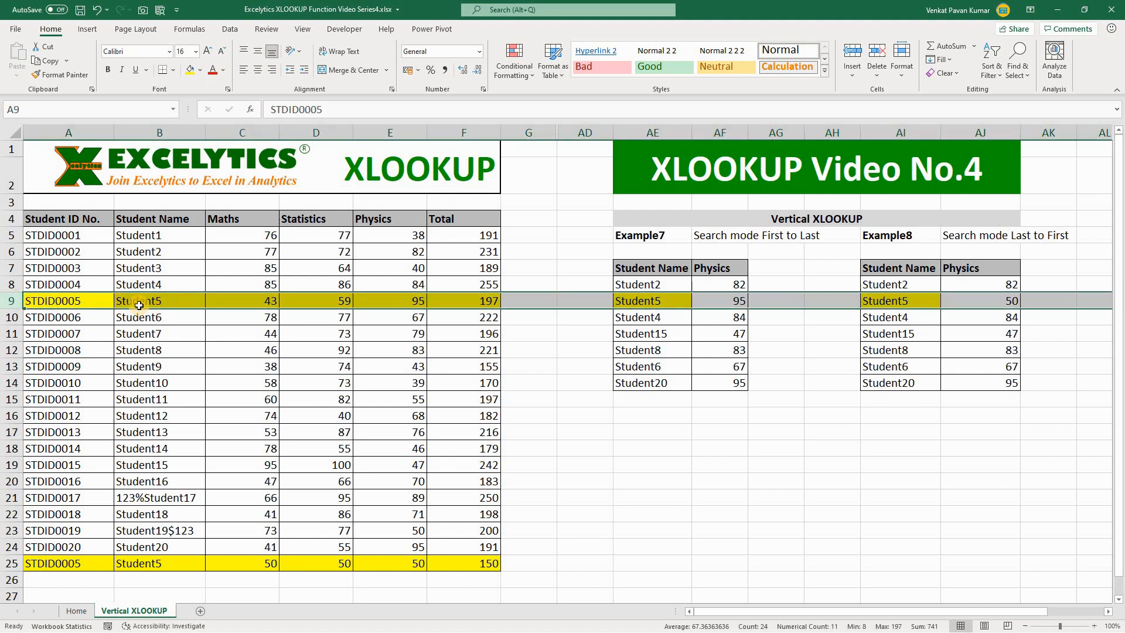
pyautogui.click(68, 297)
pyautogui.keyDown('shift'); pyautogui.click(480, 299); pyautogui.keyUp('shift')
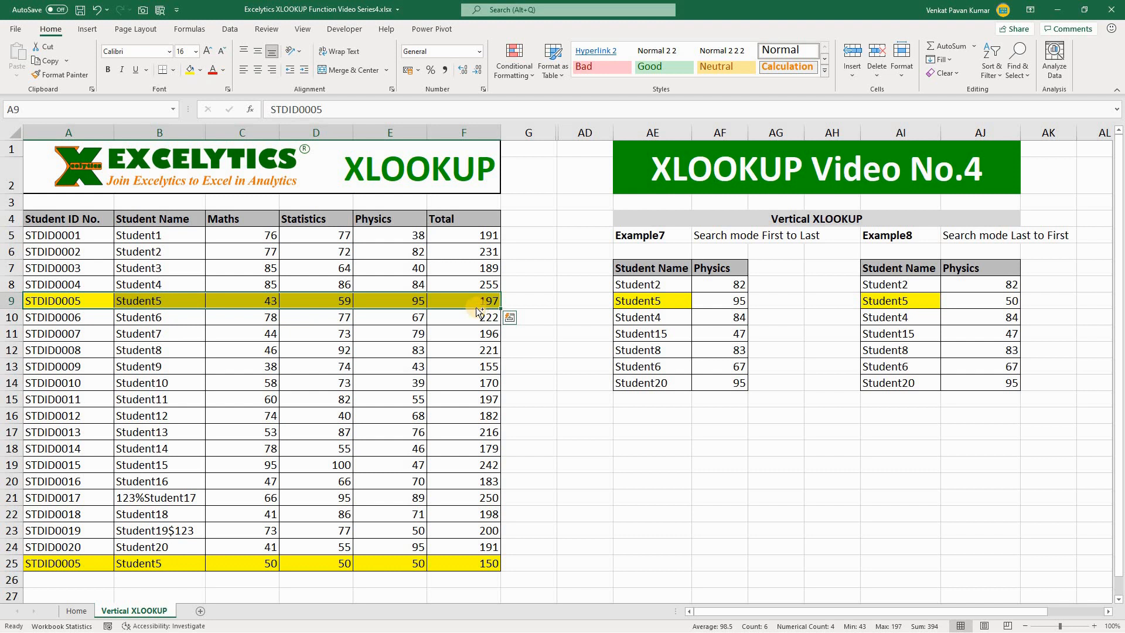
pyautogui.hotkey('ctrl', 'c')
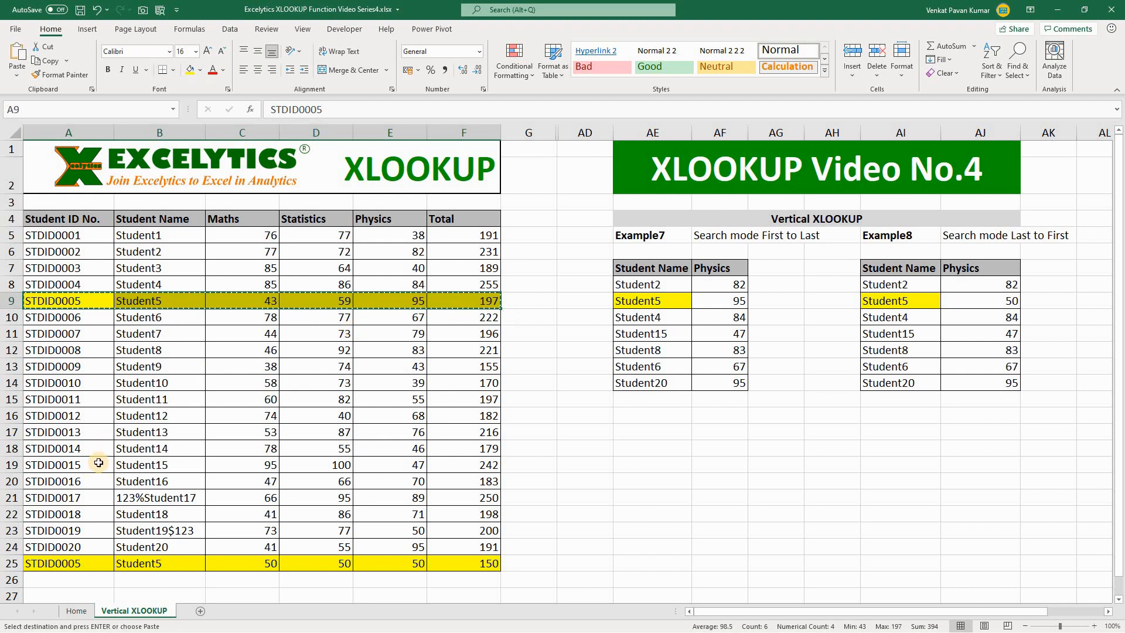
pyautogui.click(37, 431)
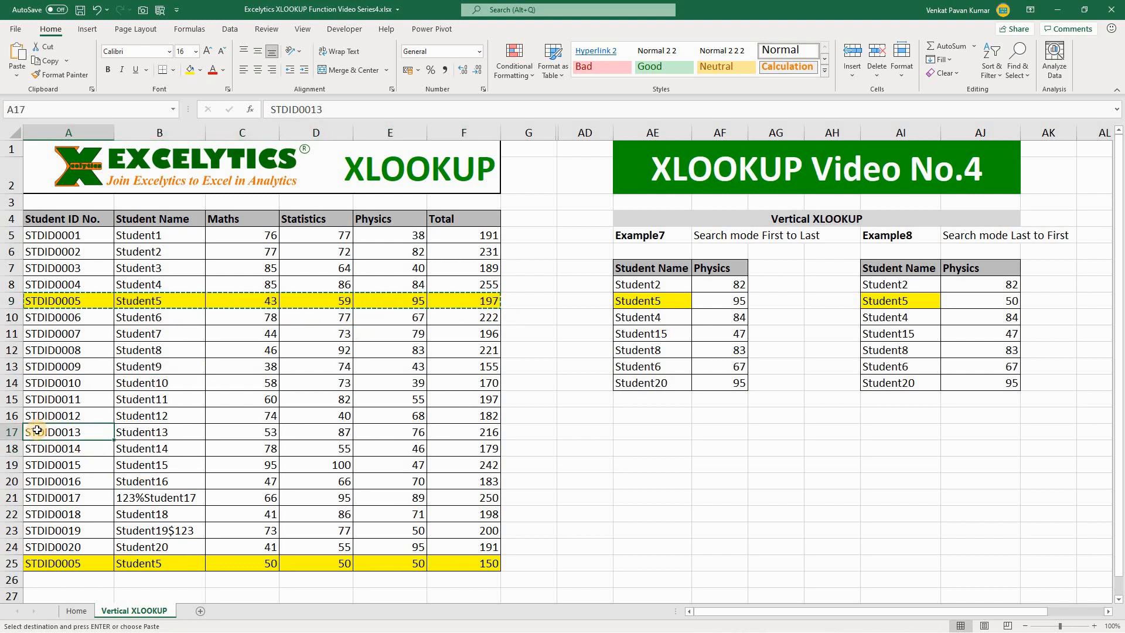
pyautogui.hotkey('ctrl', 'v')
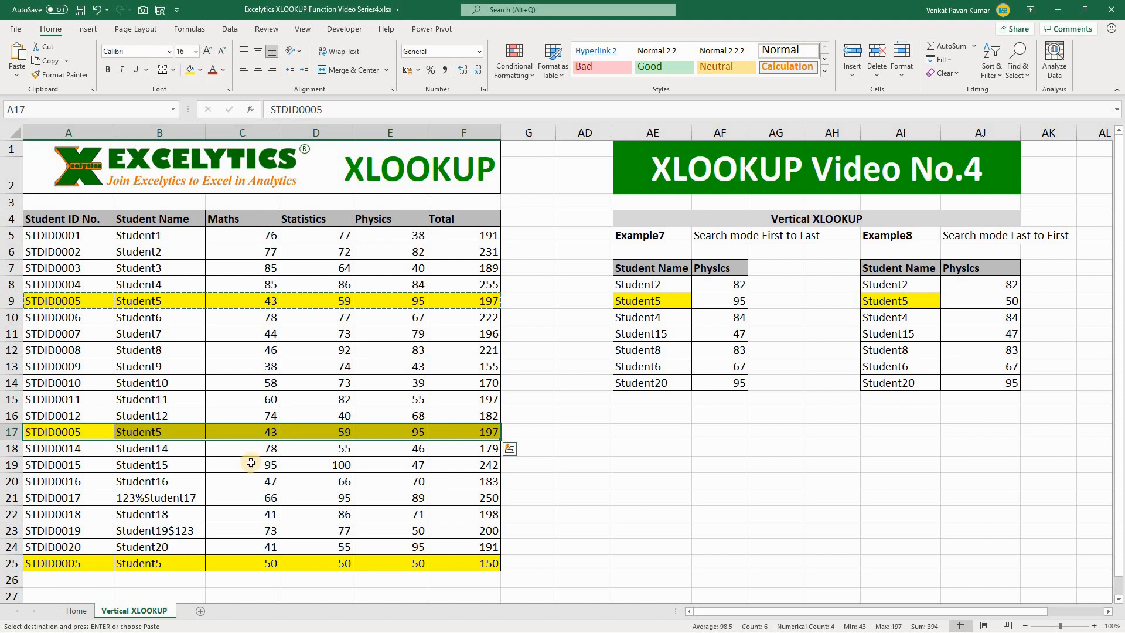
# Set the Physics mark of the copied Student5 record in E17 to 75.
pyautogui.click(418, 431)
pyautogui.write('75')
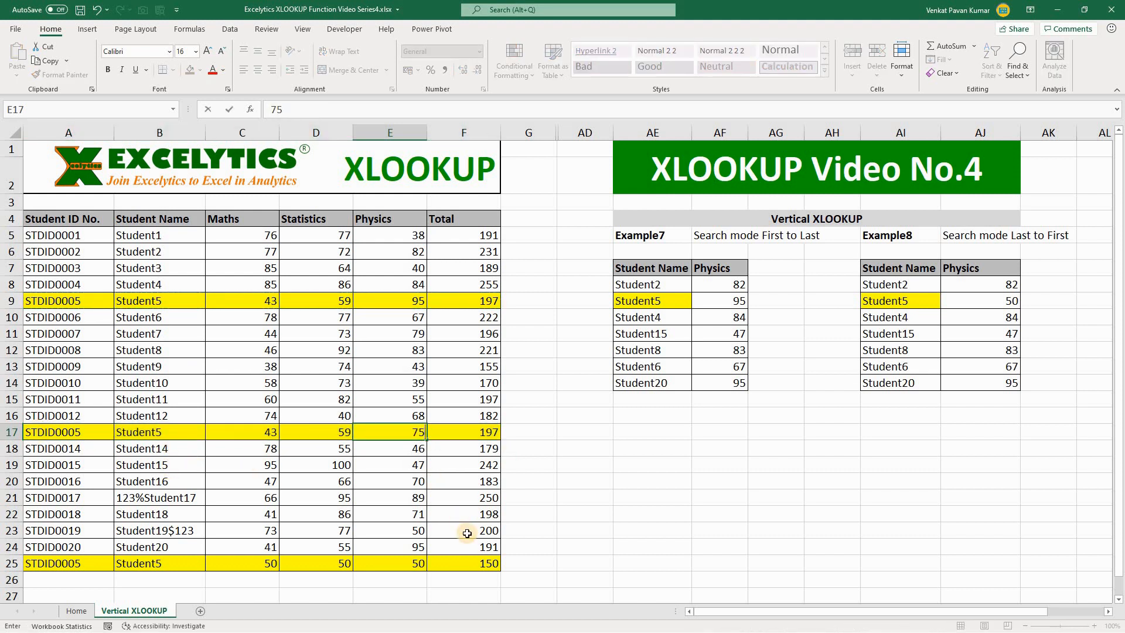
pyautogui.press('Return')
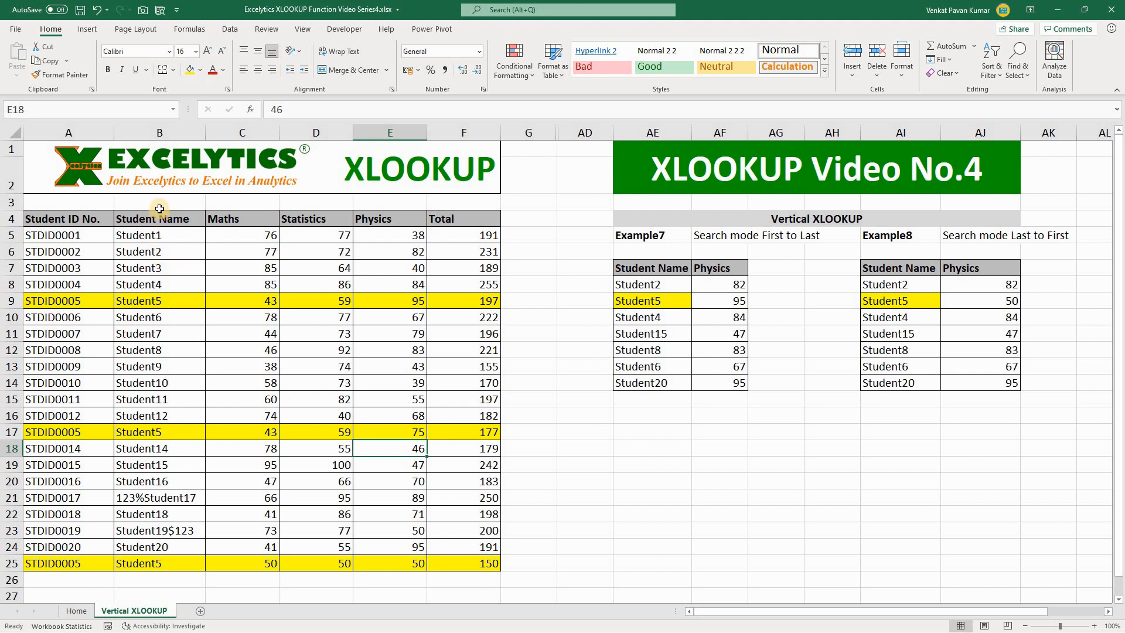
# Compare the first and last Student5 records' Physics marks in E9 and E25 with Example8's lookup result in AJ9.
pyautogui.moveTo(157, 202); pyautogui.dragTo(156, 300)
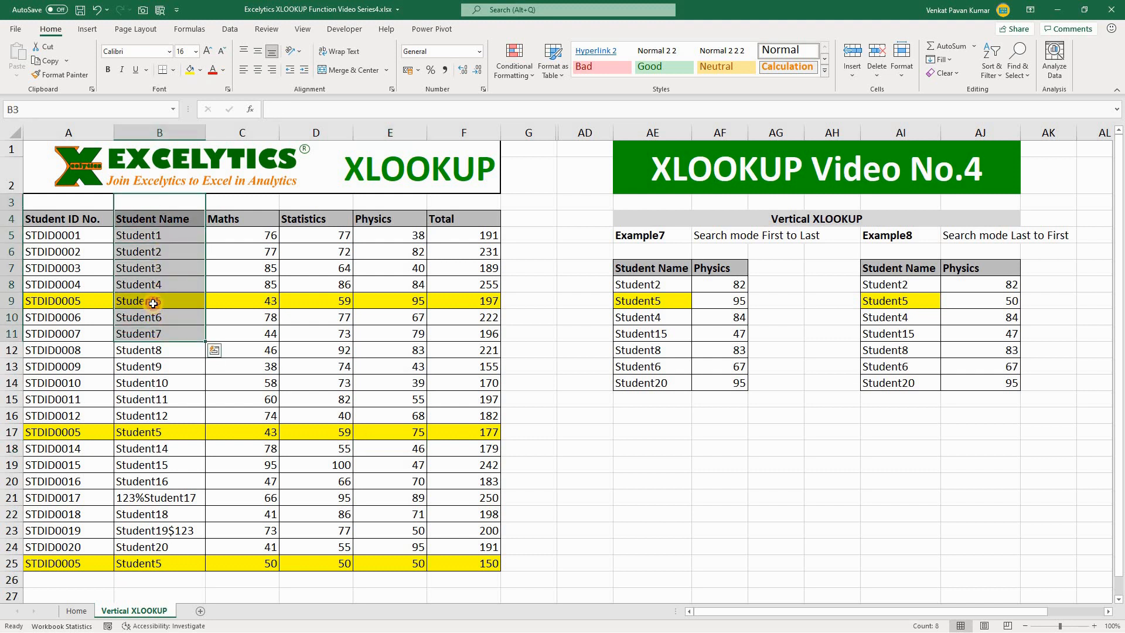
pyautogui.click(156, 301)
pyautogui.click(409, 302)
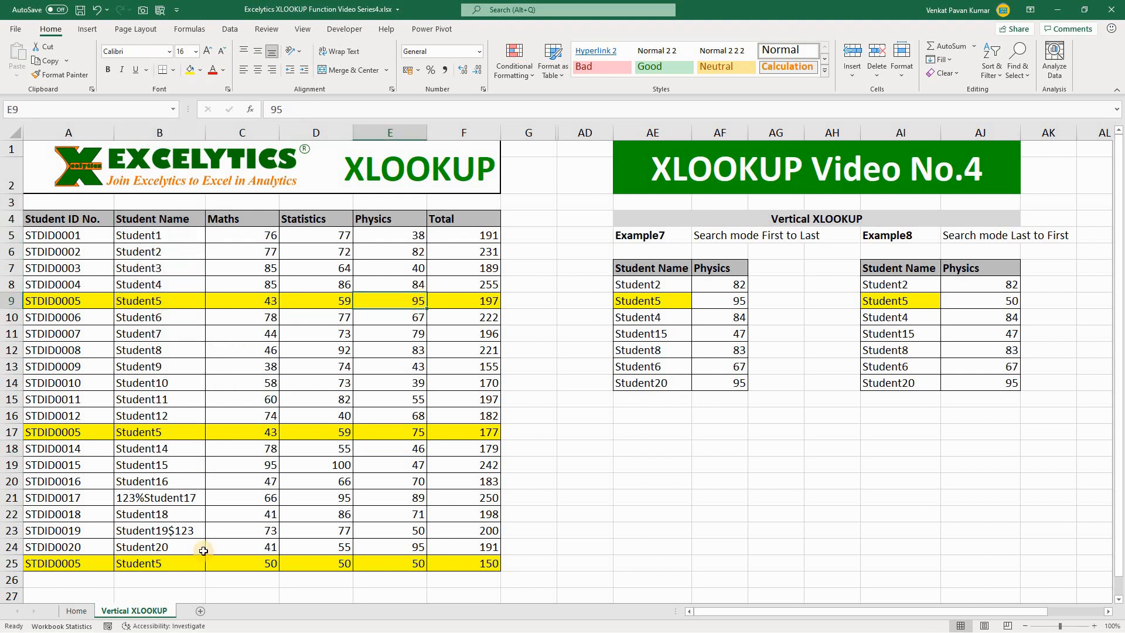
pyautogui.click(151, 563)
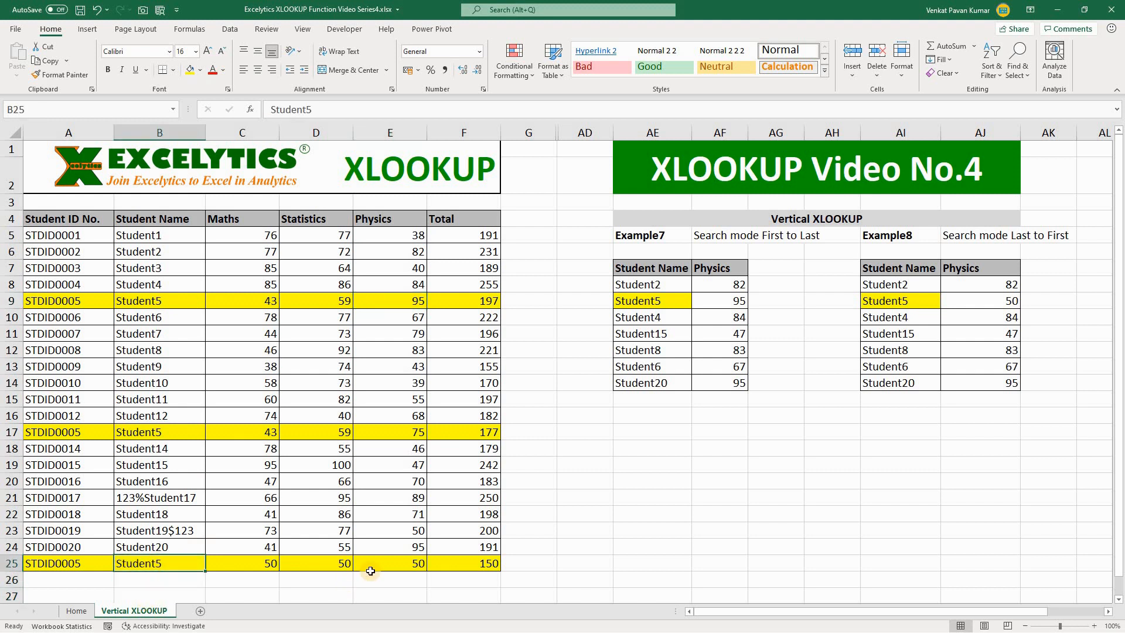
pyautogui.click(408, 571)
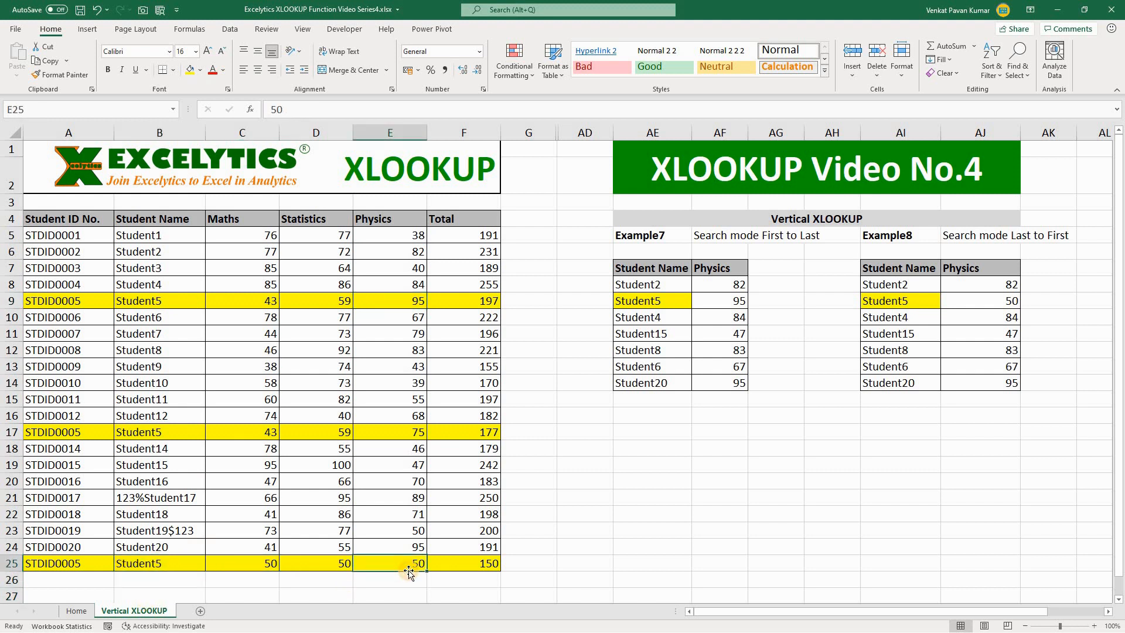
pyautogui.click(1002, 297)
# Examine the middle Student5 record in row 17 and its position within the source table starting from the Student Name header.
pyautogui.moveTo(147, 431); pyautogui.dragTo(466, 434)
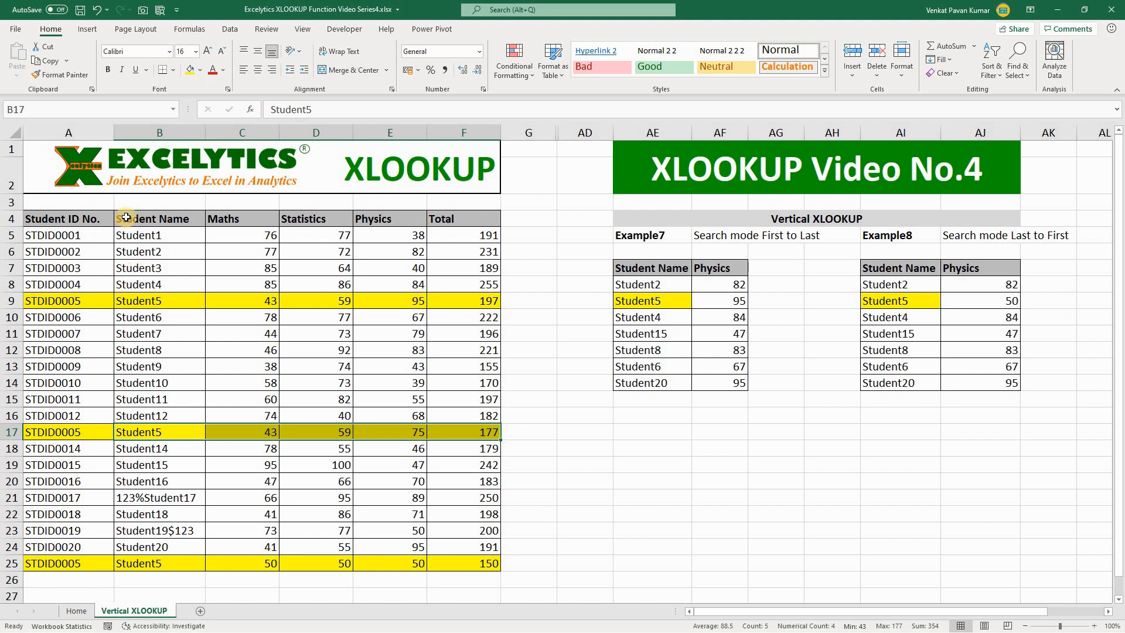
pyautogui.moveTo(130, 220); pyautogui.dragTo(159, 392)
pyautogui.moveTo(412, 440); pyautogui.dragTo(476, 434)
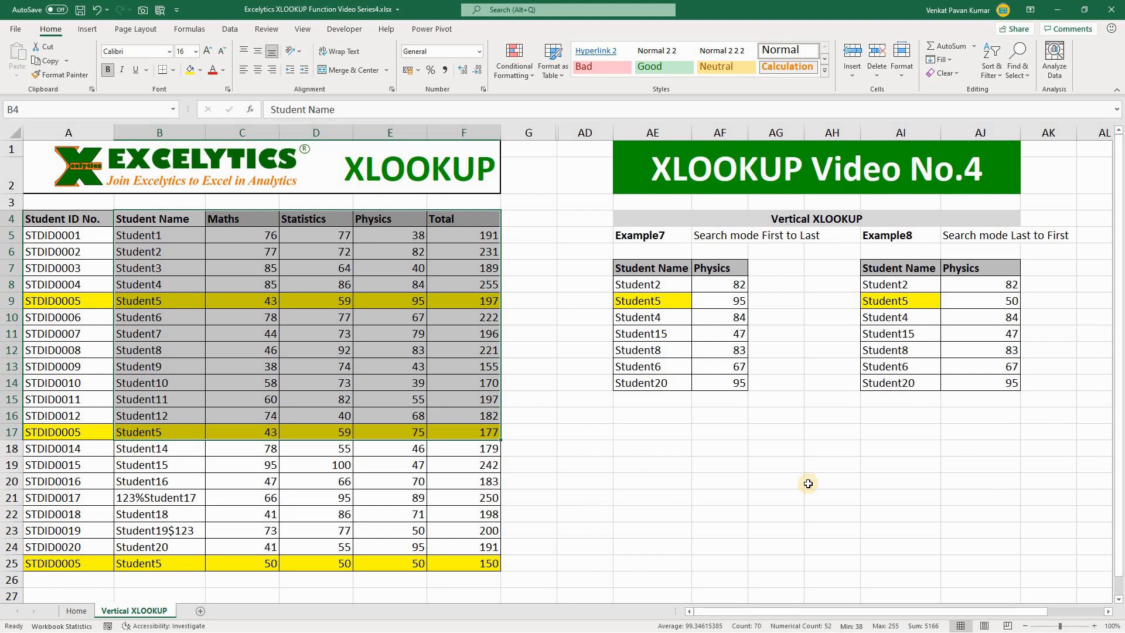
pyautogui.click(843, 485)
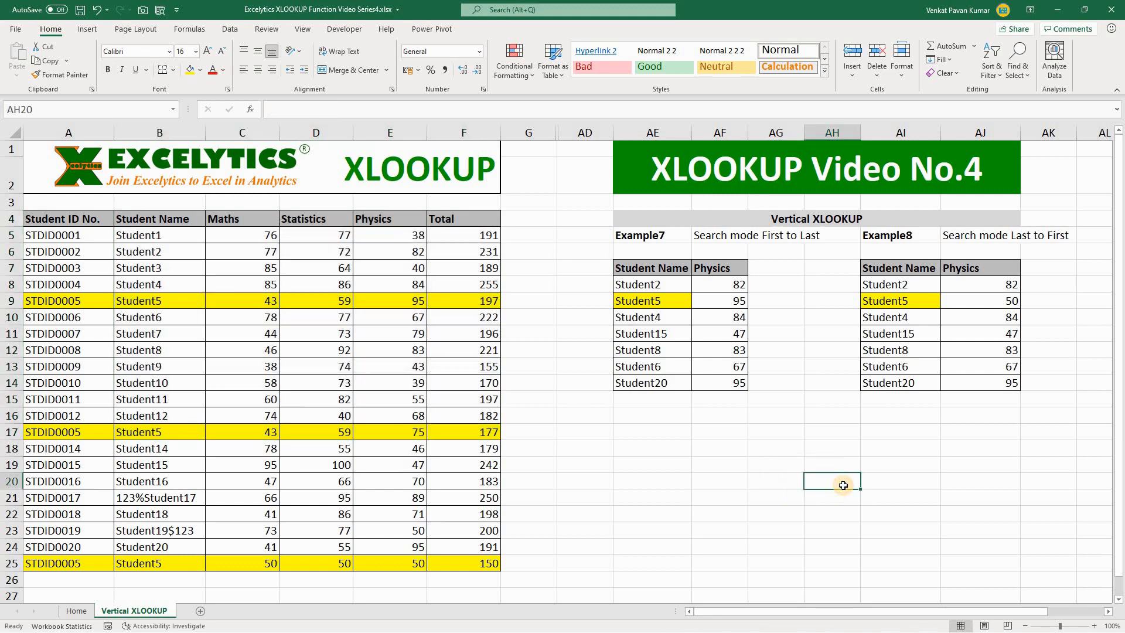